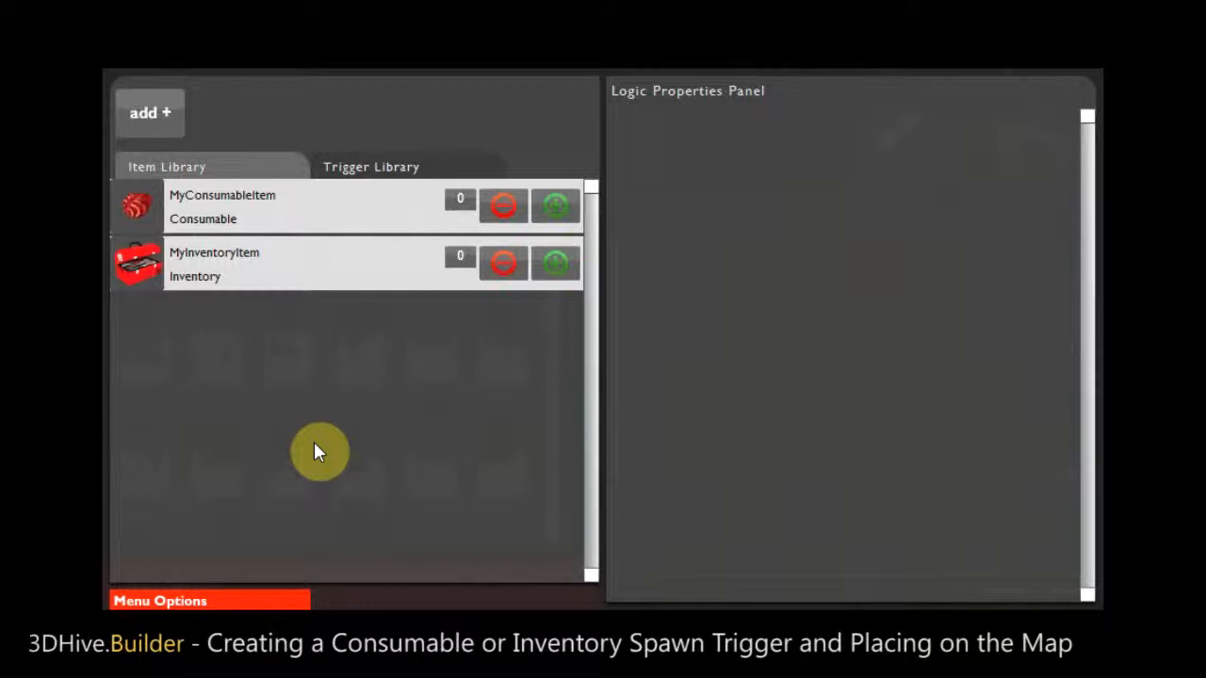
# - Add a blank trigger to the trigger library
pyautogui.click(308, 219)
pyautogui.click(147, 118)
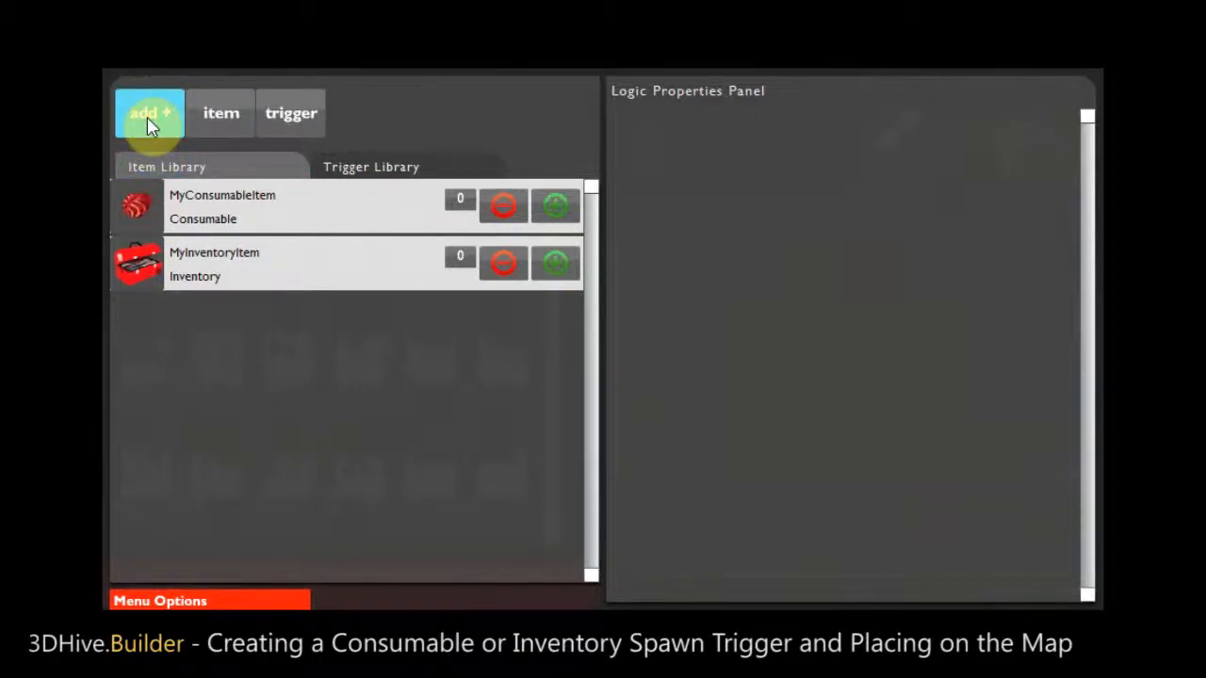
pyautogui.click(299, 120)
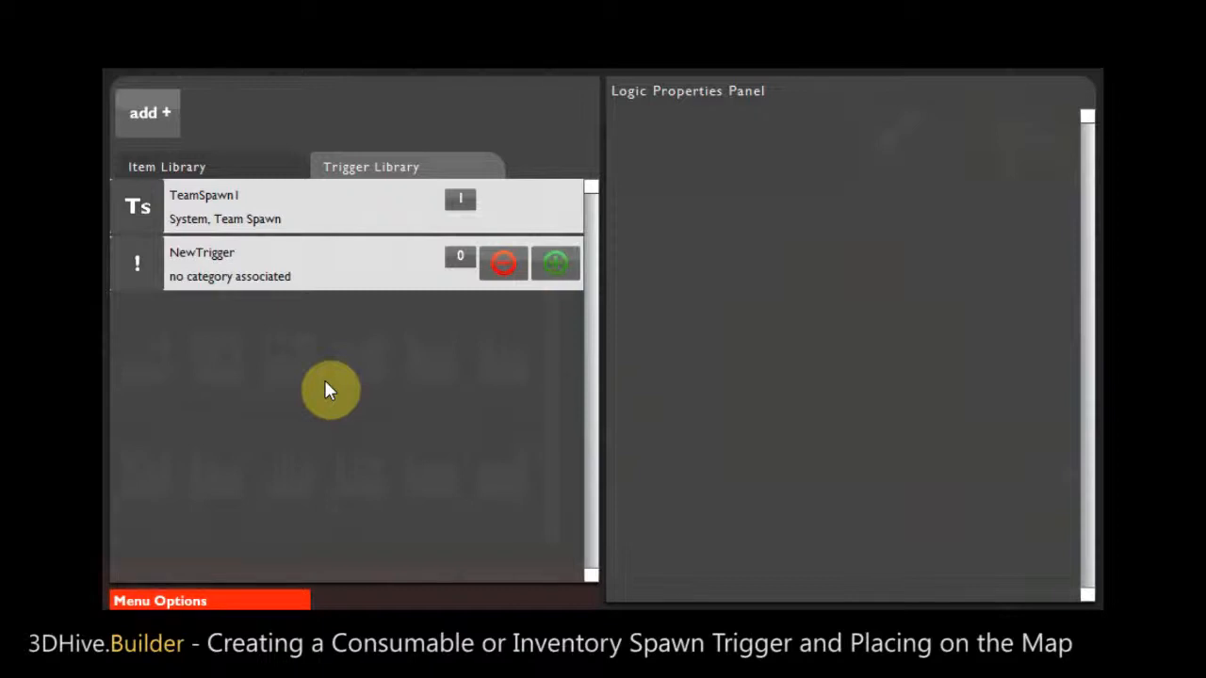
# - Rename the new blank trigger as MyConsumableTriggerSpawn
pyautogui.click(326, 283)
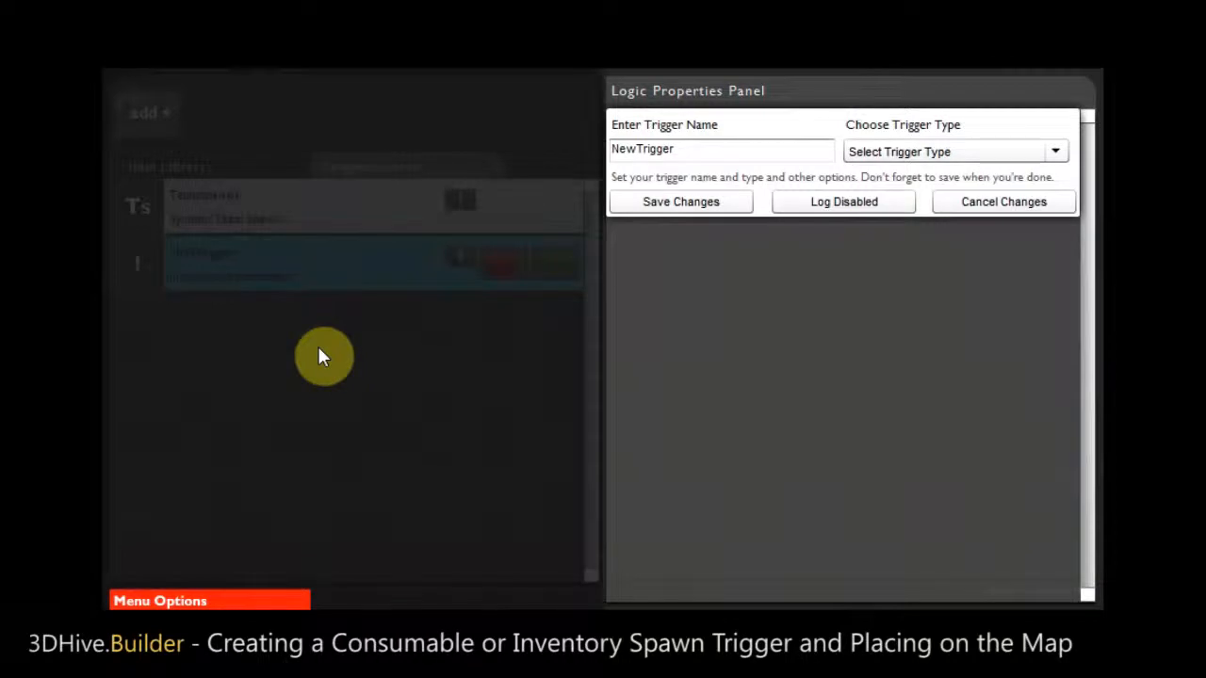
pyautogui.click(717, 146)
pyautogui.moveTo(718, 146); pyautogui.dragTo(613, 158)
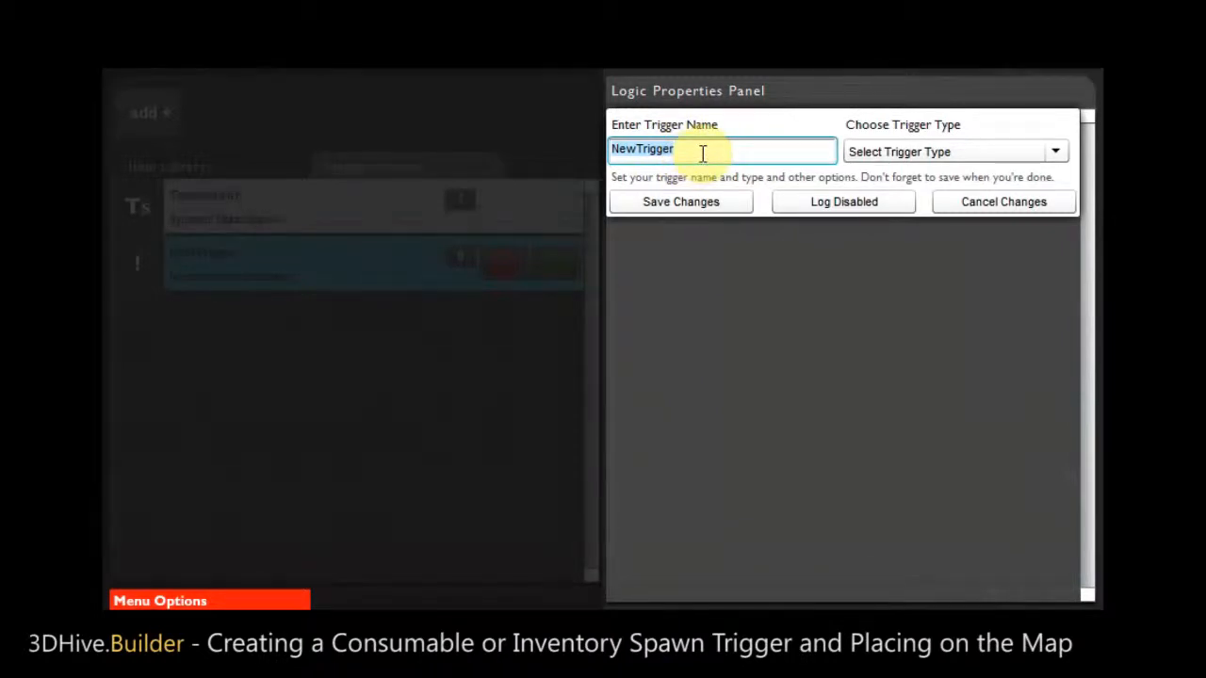
pyautogui.write('MyConsumableTriggerSpawn')
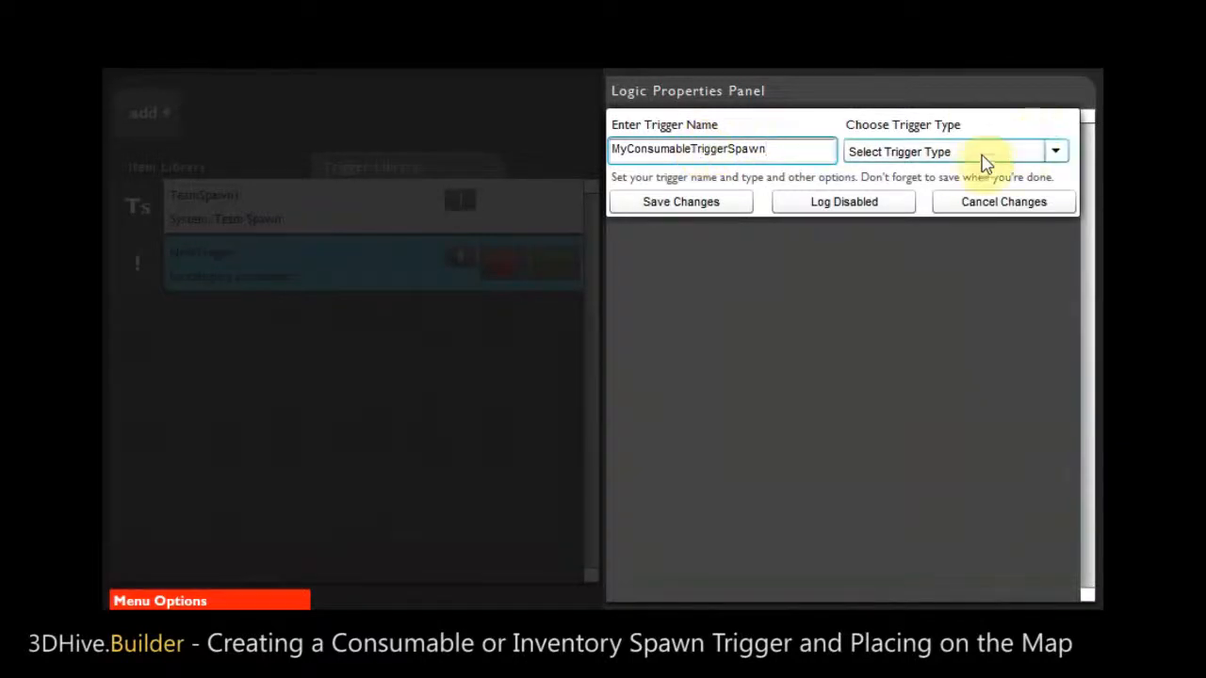
# - Set the trigger type to Spawn and choose Consumable as its spawn type
pyautogui.click(985, 158)
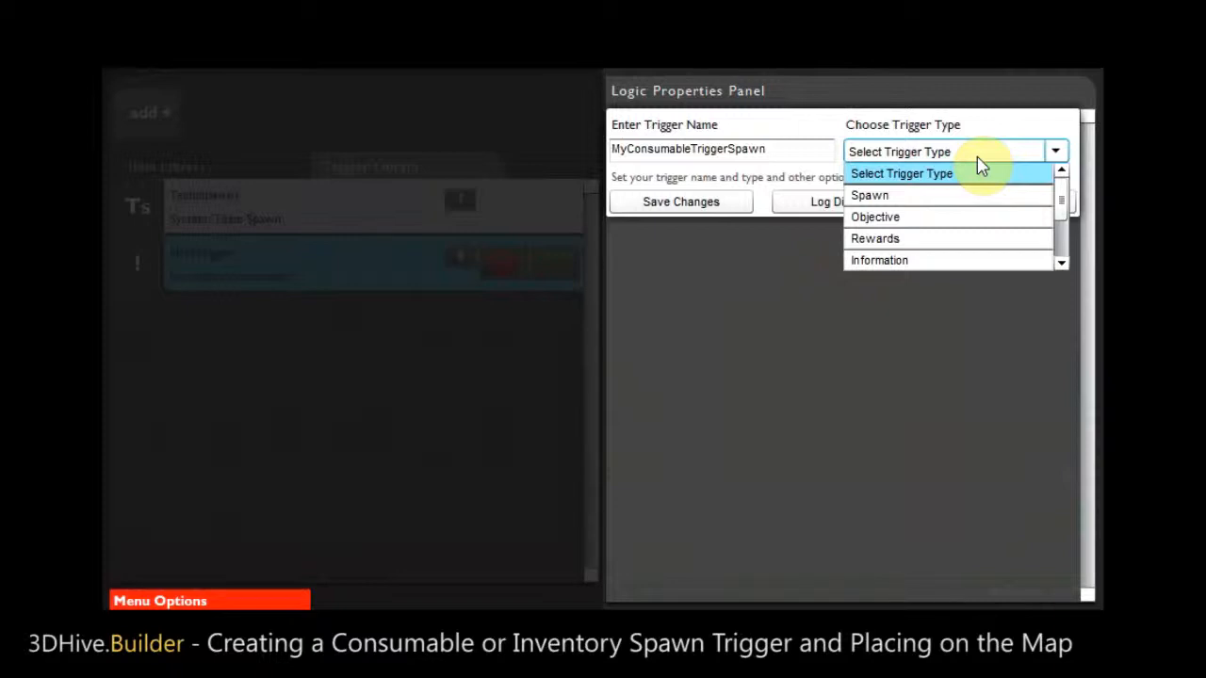
pyautogui.click(888, 195)
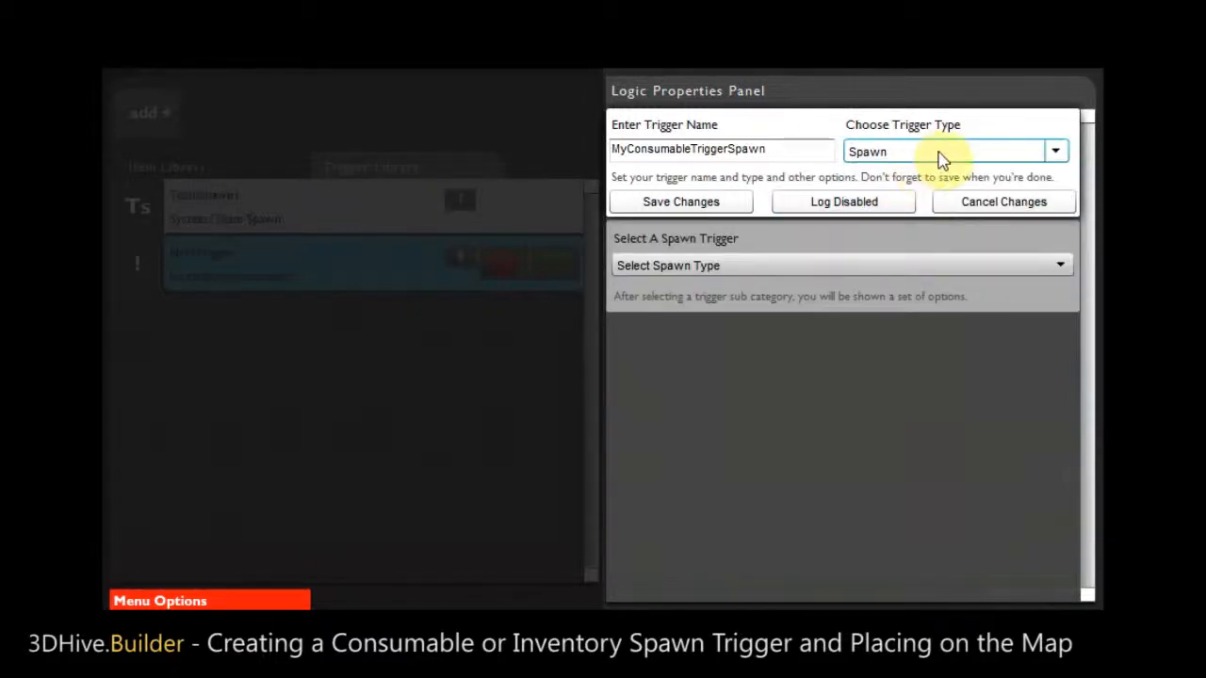
pyautogui.click(723, 271)
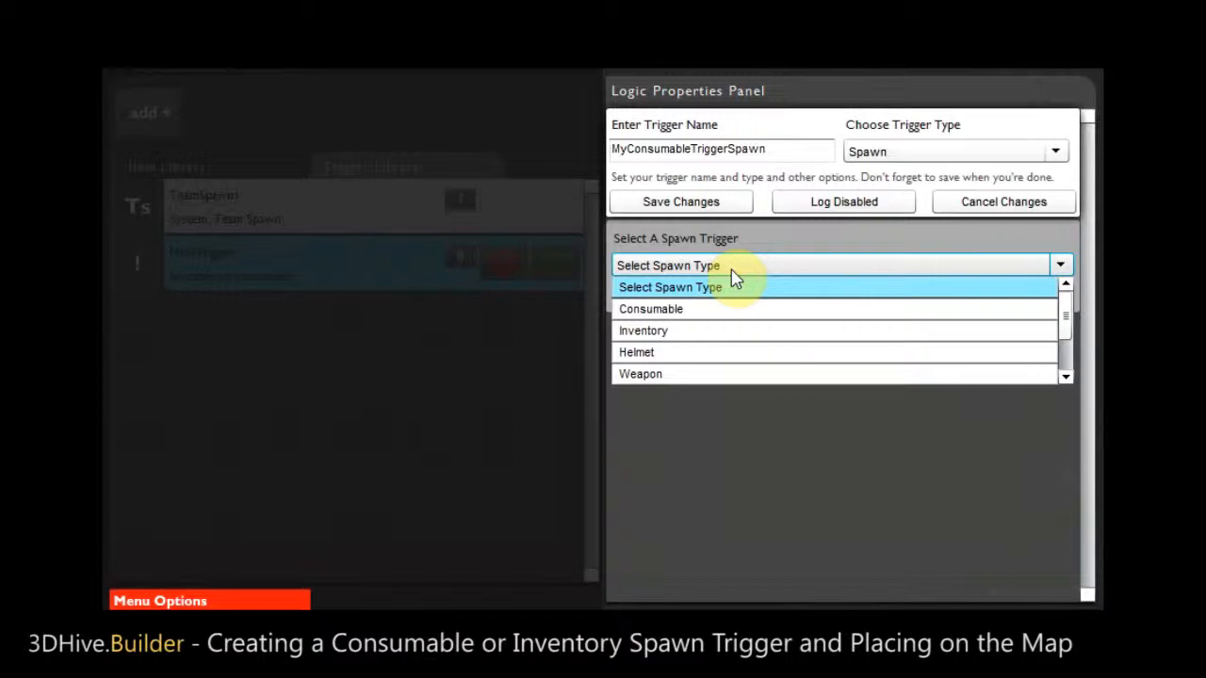
pyautogui.moveTo(1062, 304); pyautogui.dragTo(1062, 343)
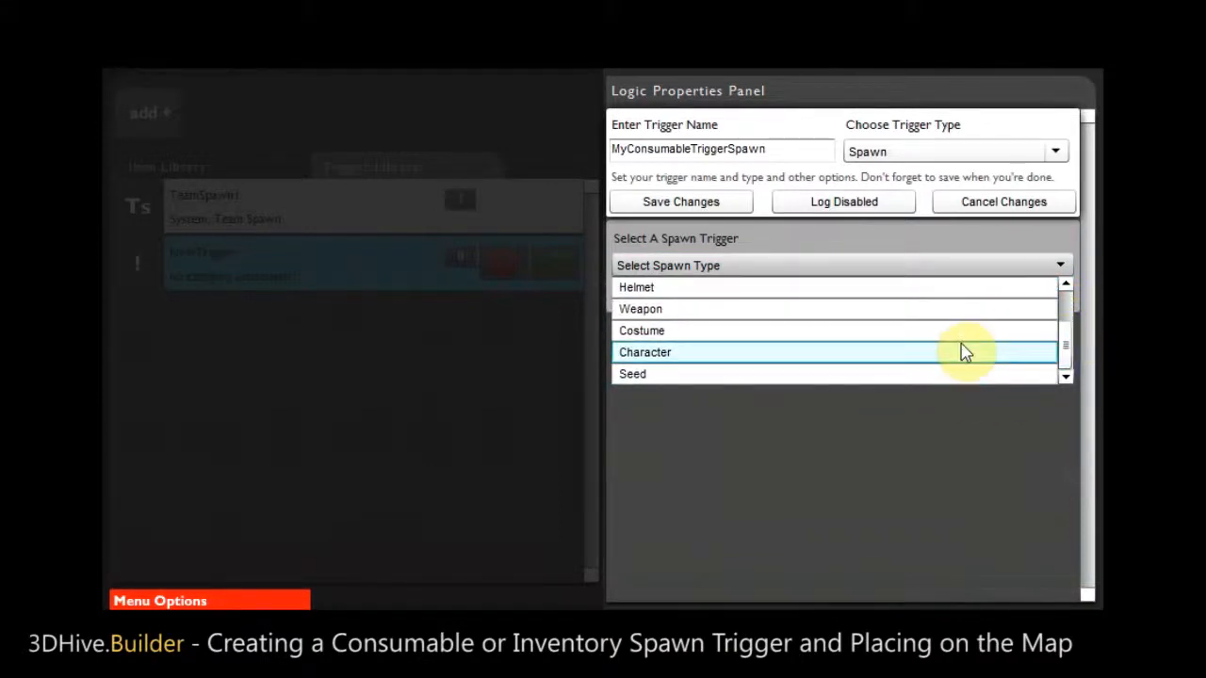
pyautogui.moveTo(1065, 368); pyautogui.dragTo(1063, 319)
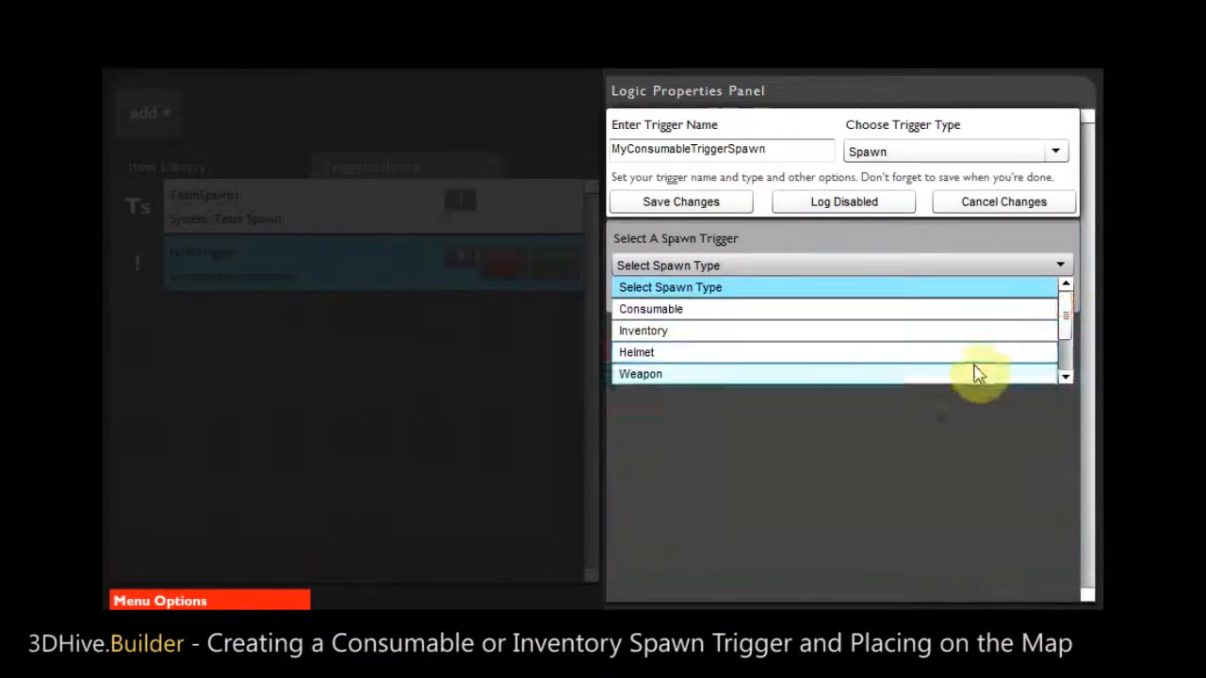
pyautogui.click(740, 313)
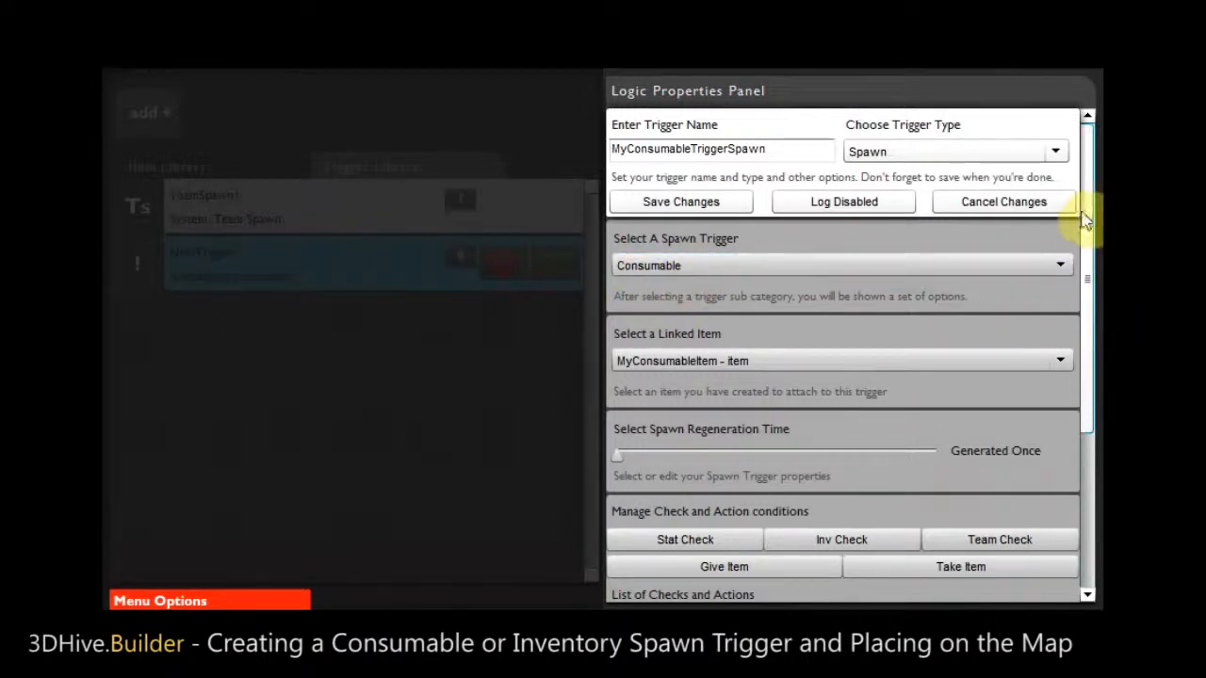
# - Link MyConsumableItem to the consumable spawn trigger
pyautogui.moveTo(1090, 218); pyautogui.dragTo(1090, 243)
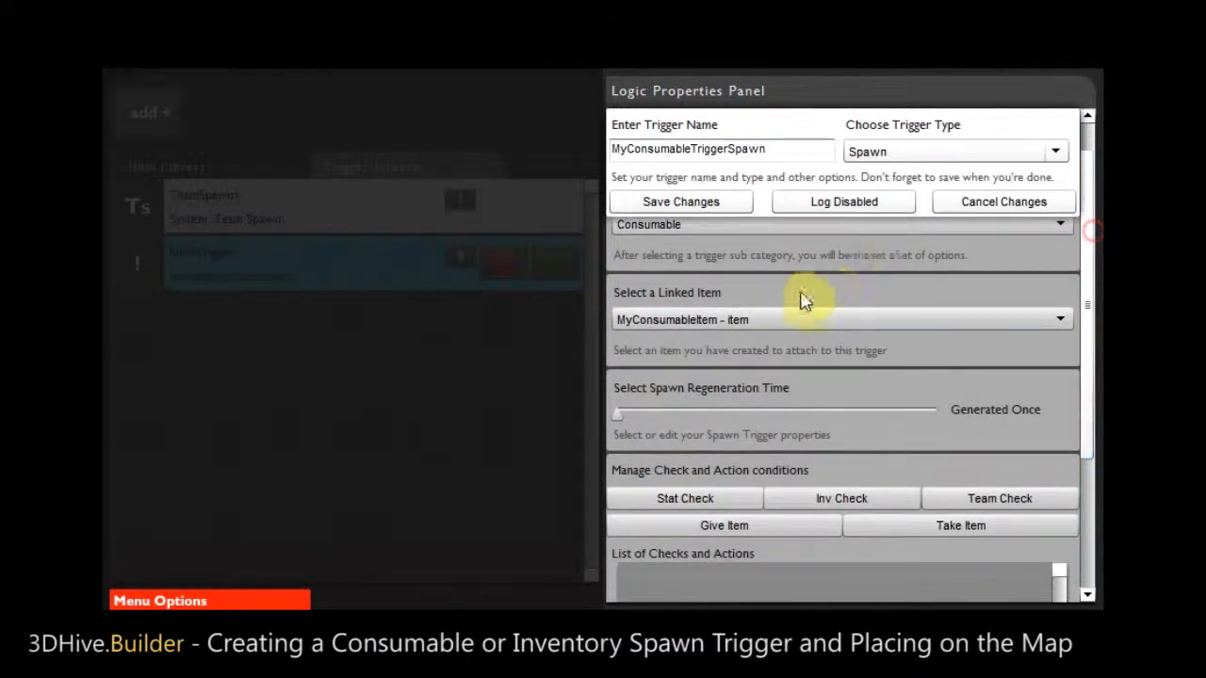
pyautogui.click(759, 325)
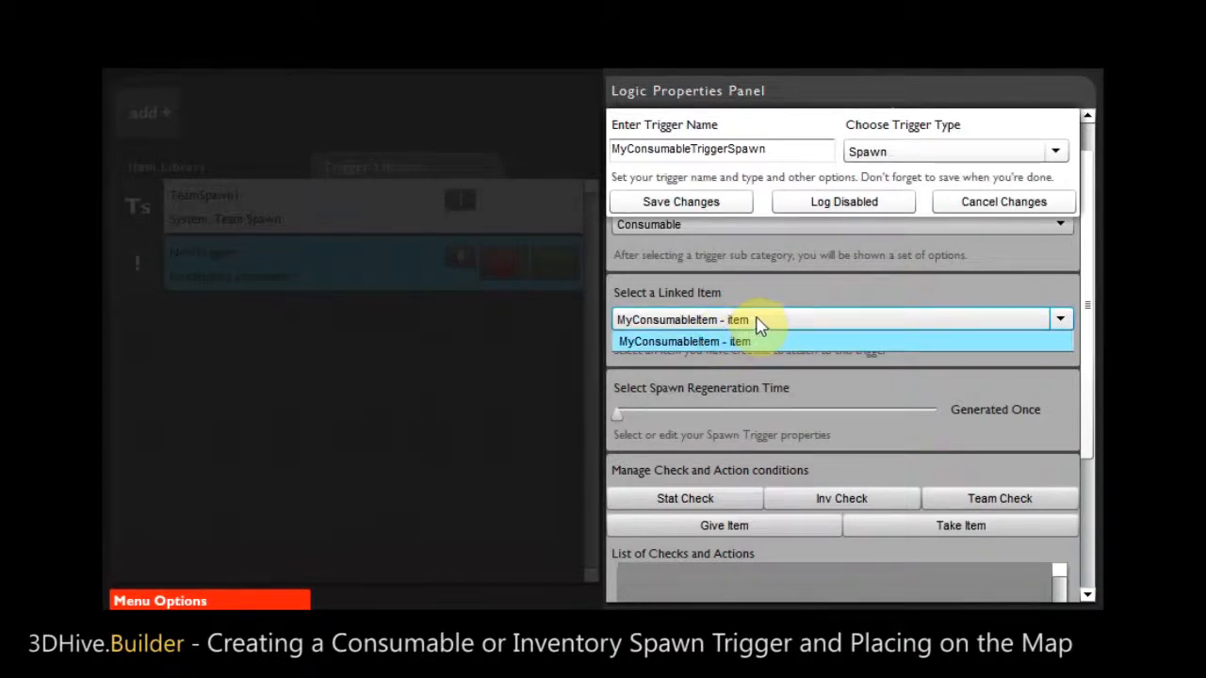
pyautogui.click(750, 345)
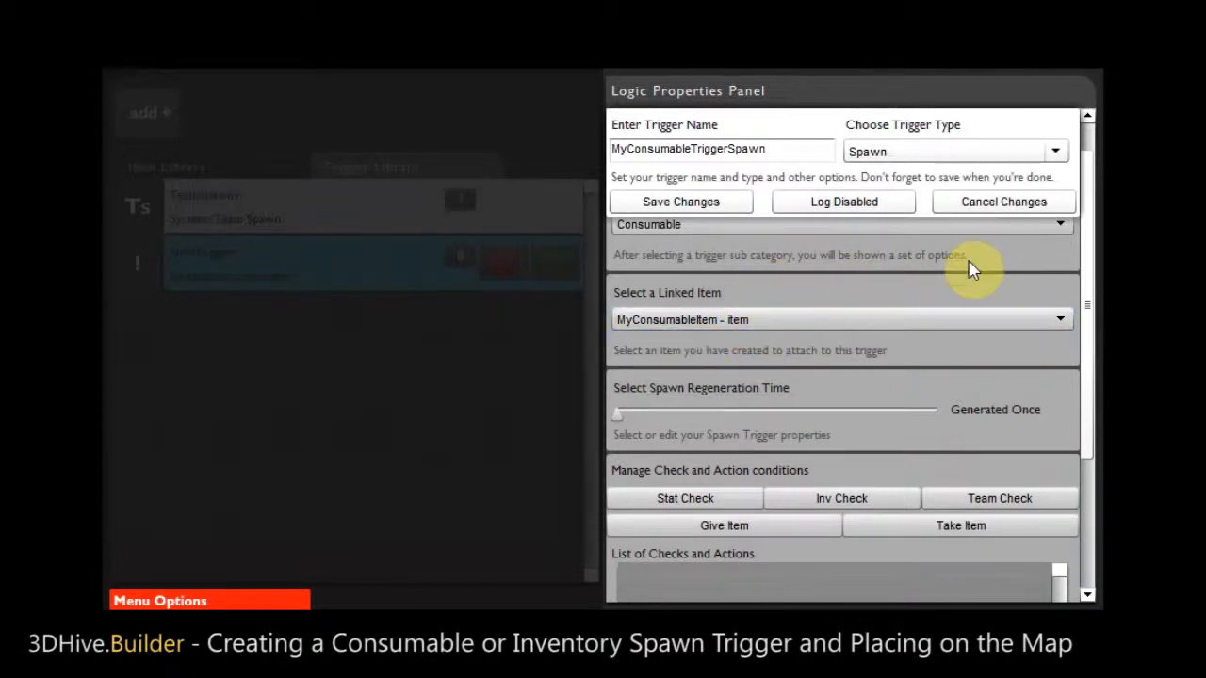
pyautogui.moveTo(1090, 236); pyautogui.dragTo(1079, 304)
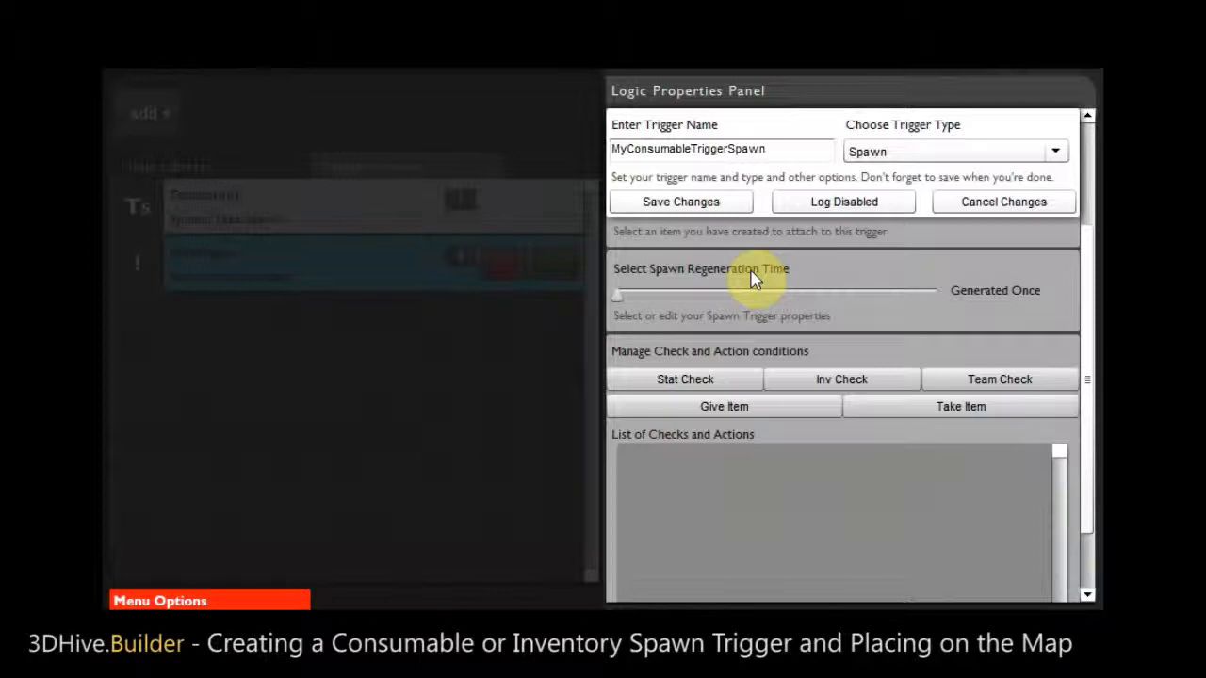
pyautogui.click(621, 298)
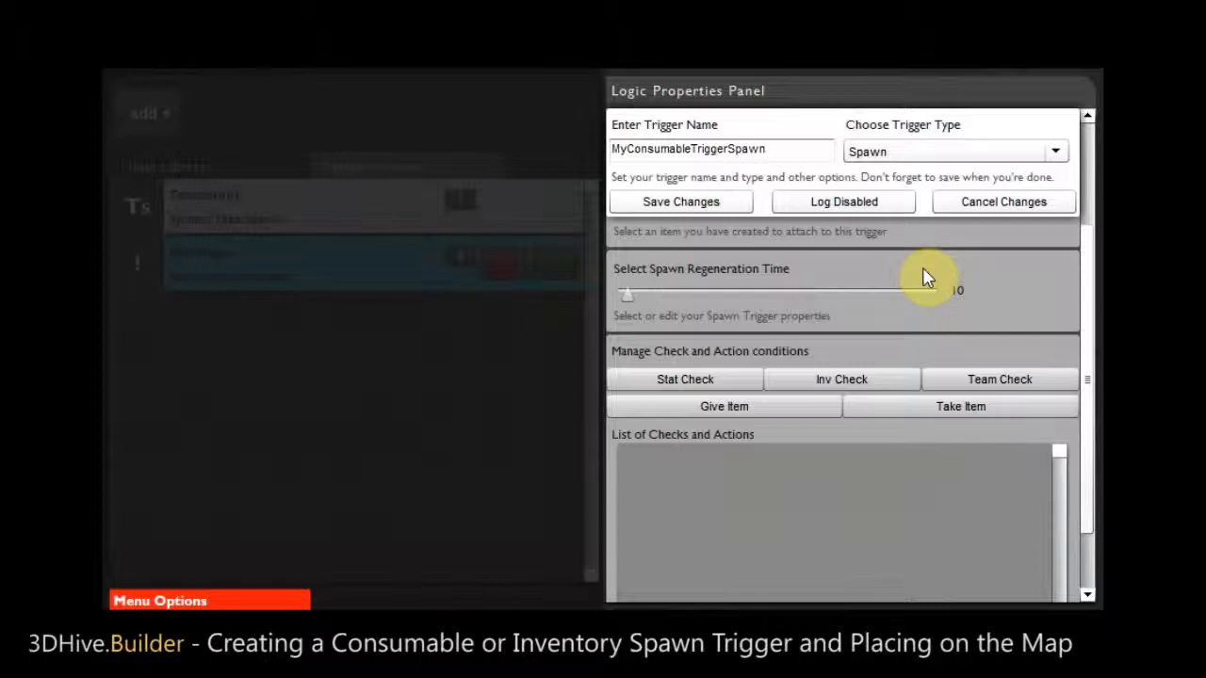
pyautogui.click(627, 298)
pyautogui.moveTo(627, 298); pyautogui.dragTo(617, 297)
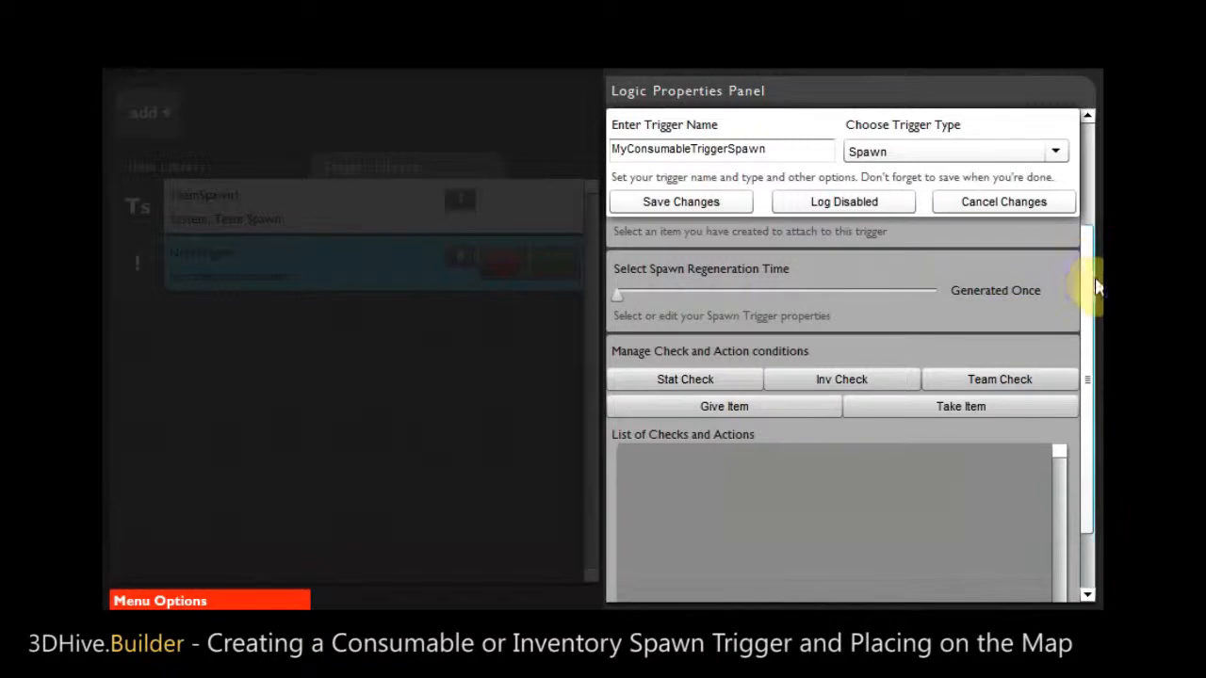
# - Save the settings of the MyConsumableTriggerSpawn trigger
pyautogui.moveTo(1089, 274); pyautogui.dragTo(1092, 247)
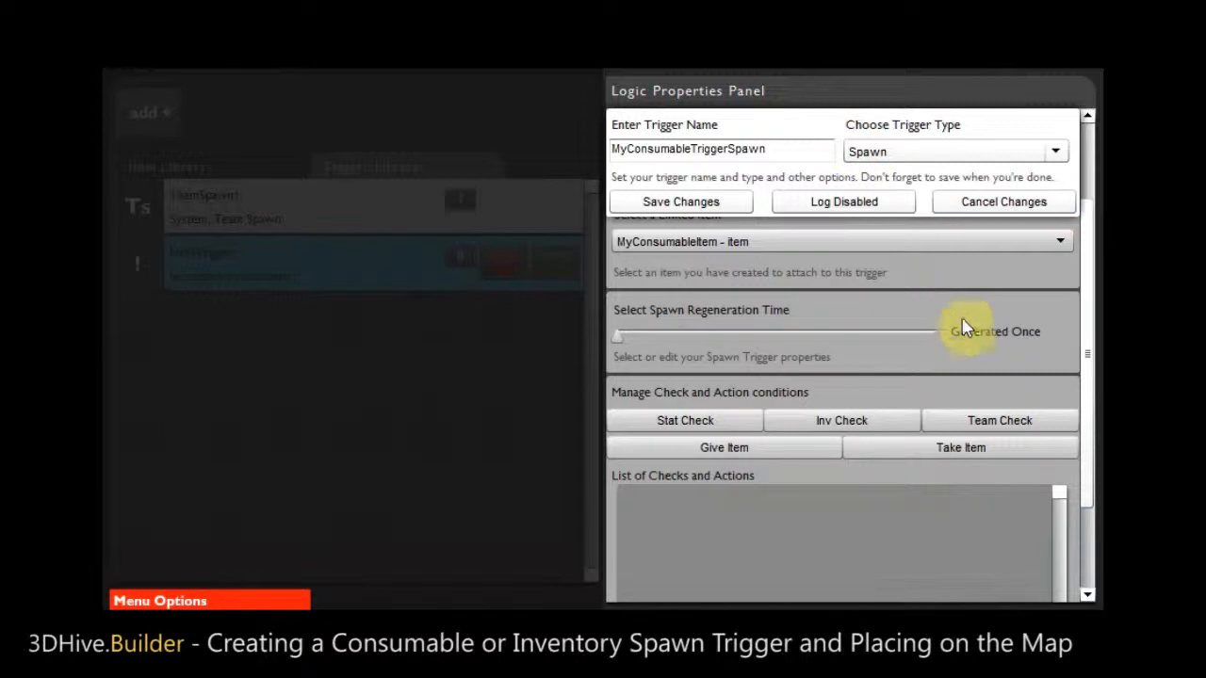
pyautogui.moveTo(1088, 330); pyautogui.dragTo(1094, 229)
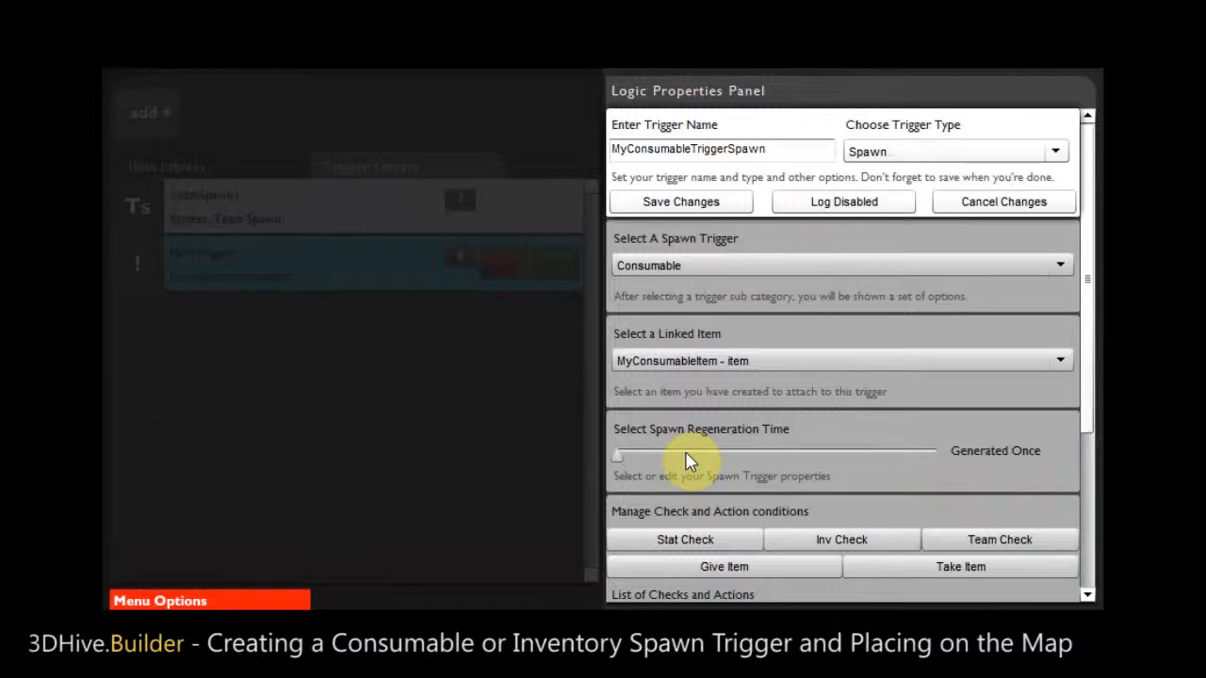
pyautogui.click(680, 202)
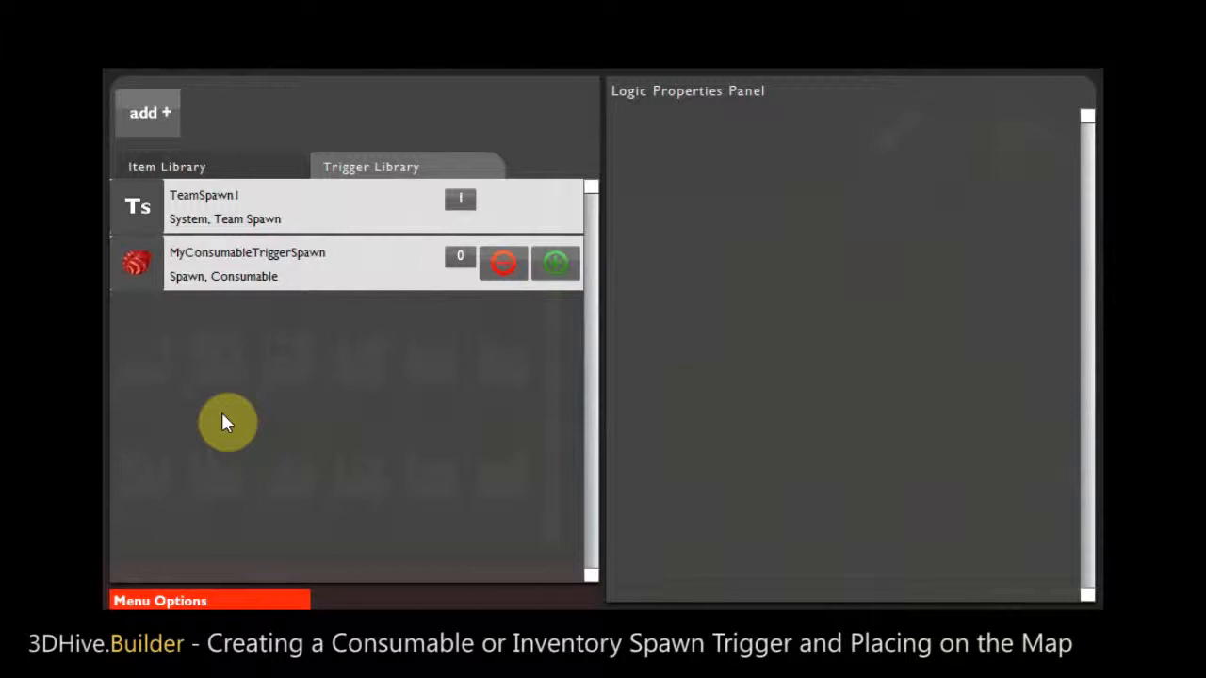
# - Add a second blank trigger to the library for the inventory item
pyautogui.click(155, 123)
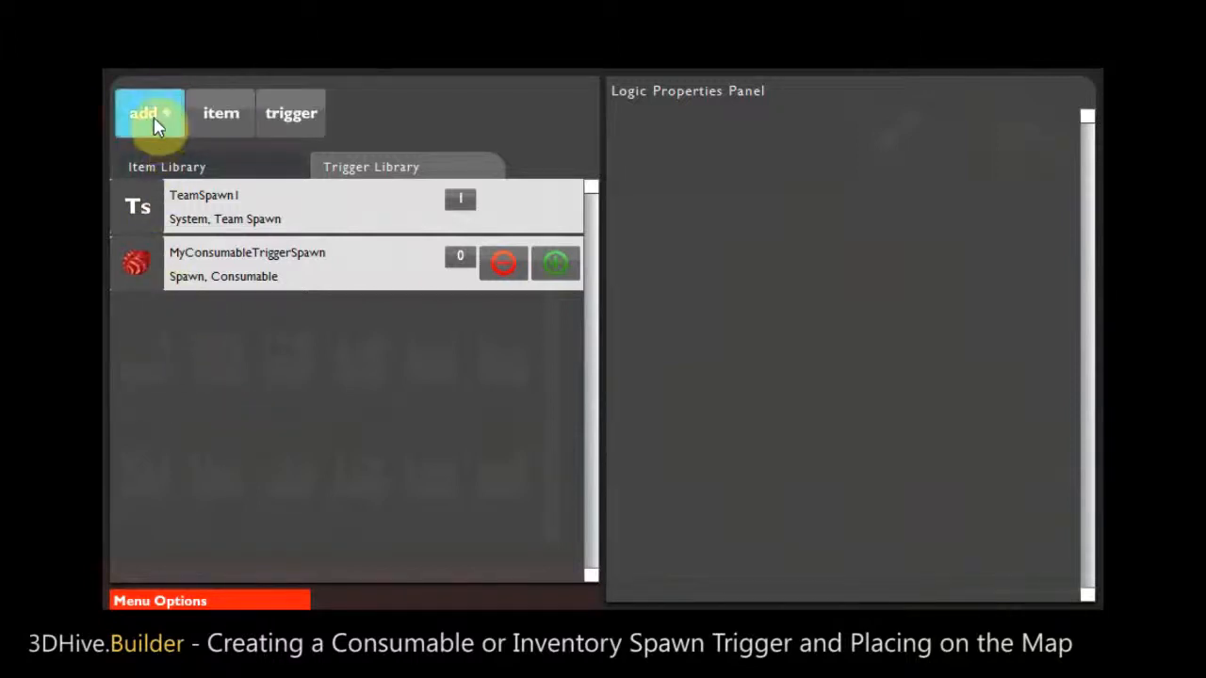
pyautogui.moveTo(165, 113)
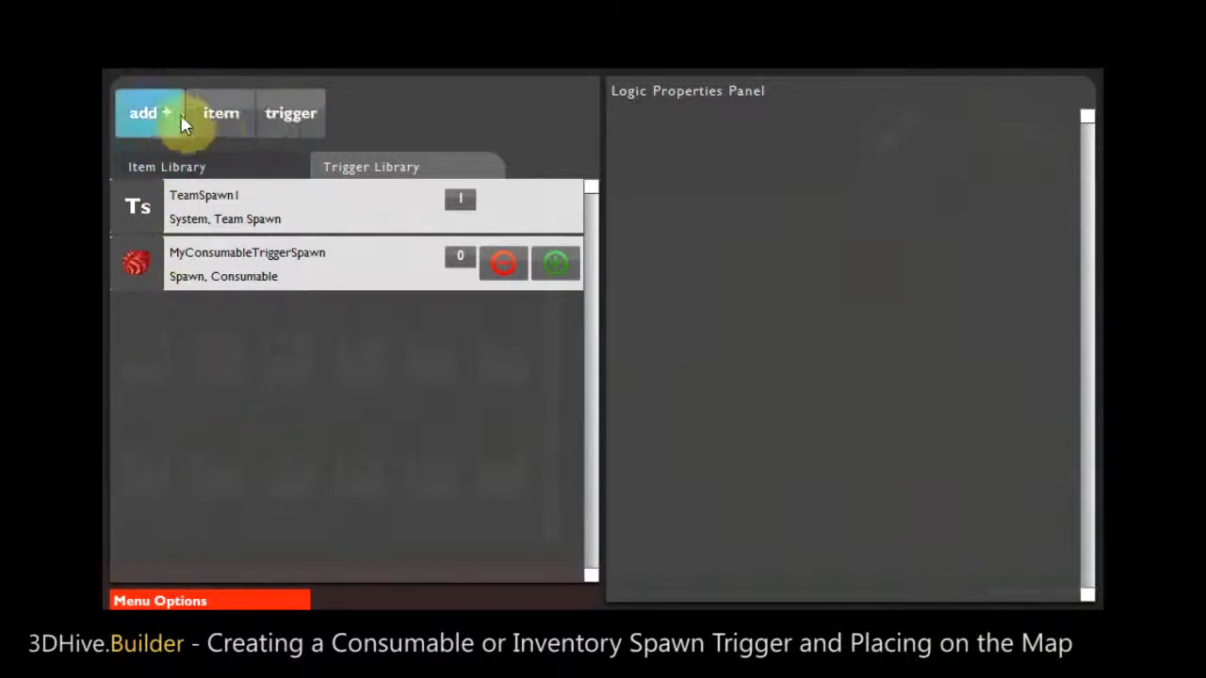
pyautogui.click(281, 113)
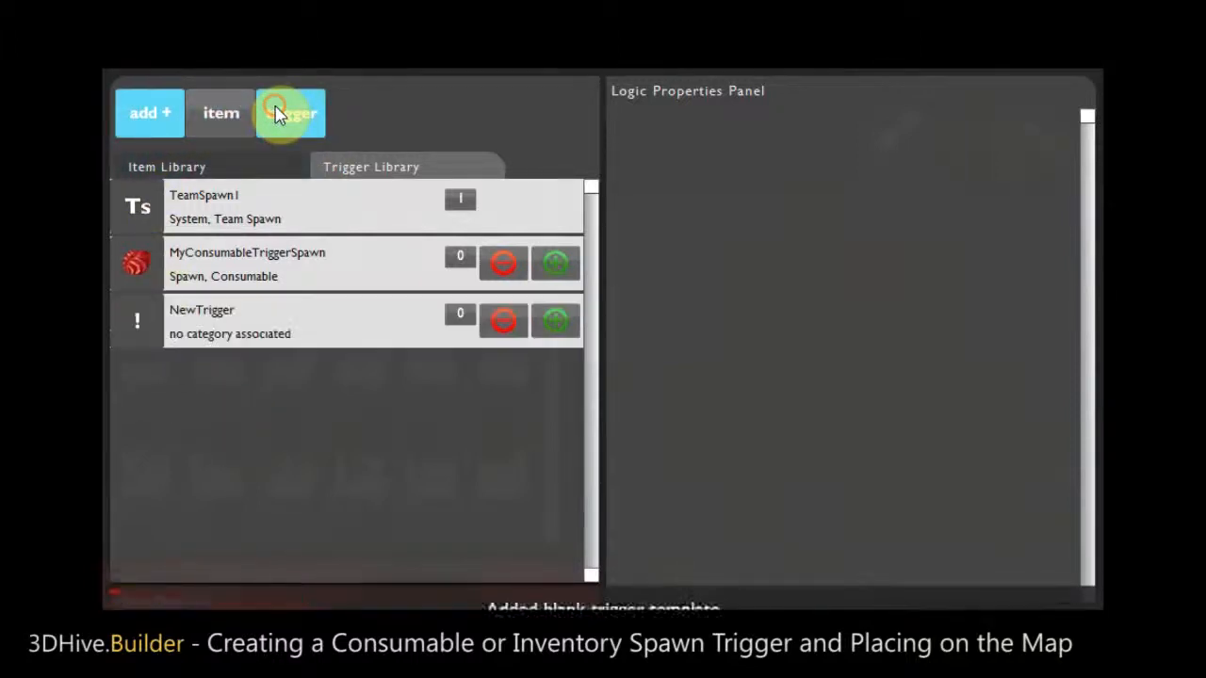
# - Rename the second blank trigger as MyInventoryTriggerSpawn
pyautogui.click(255, 317)
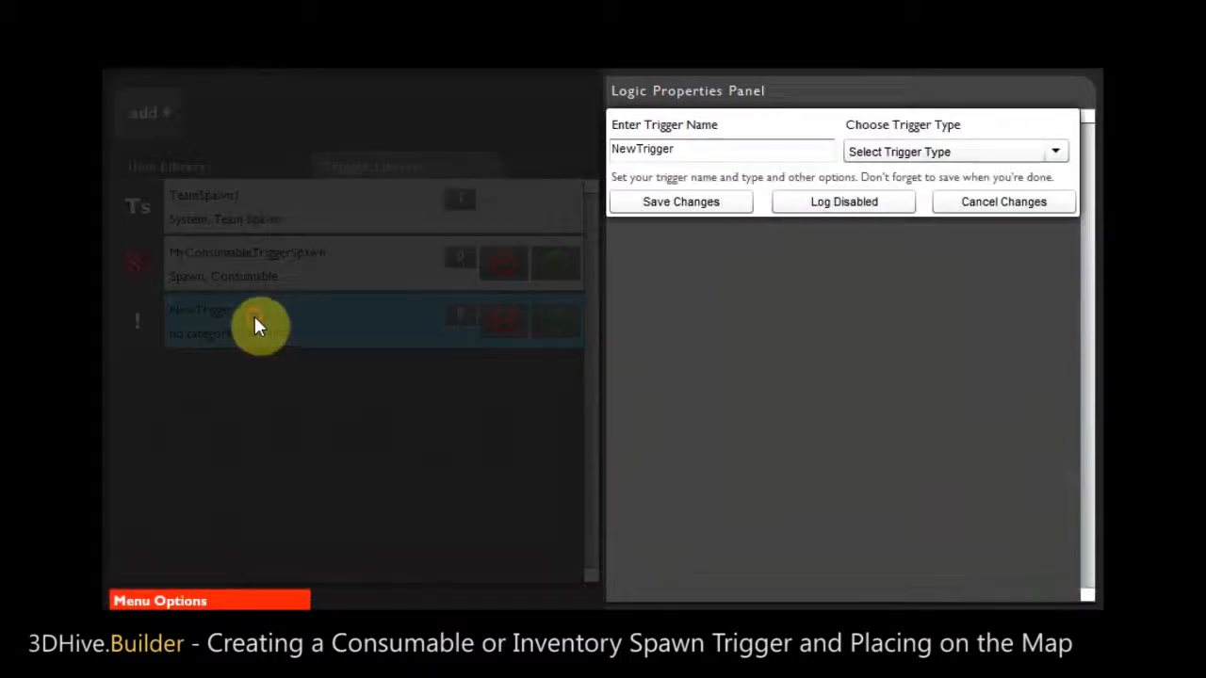
pyautogui.click(745, 155)
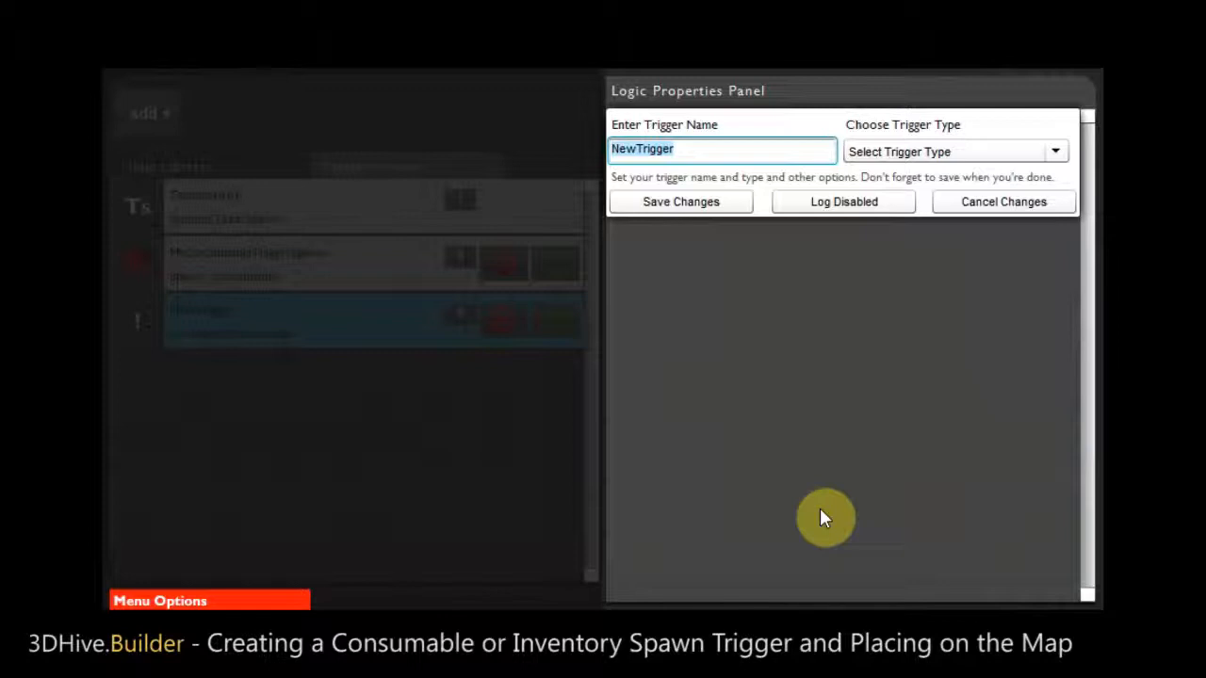
pyautogui.write('MyInventor')
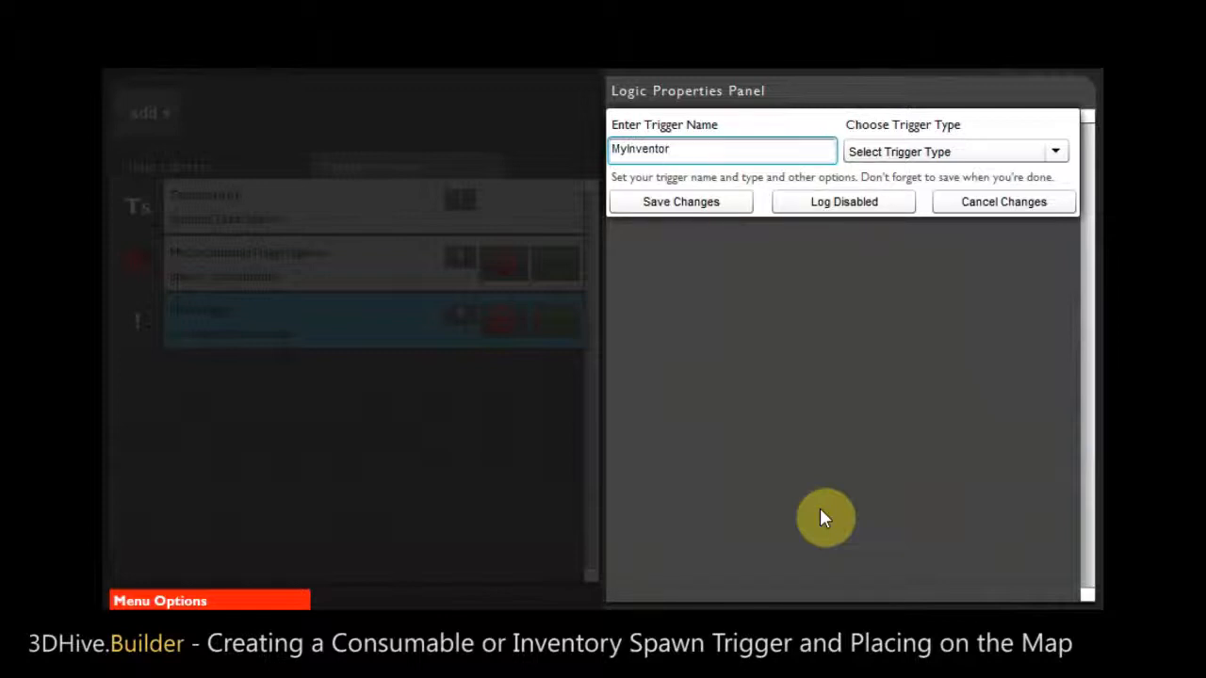
pyautogui.write('yTriggerSpawn')
# - Set the MyInventoryTriggerSpawn trigger type to Spawn with Inventory as its spawn type
pyautogui.click(899, 154)
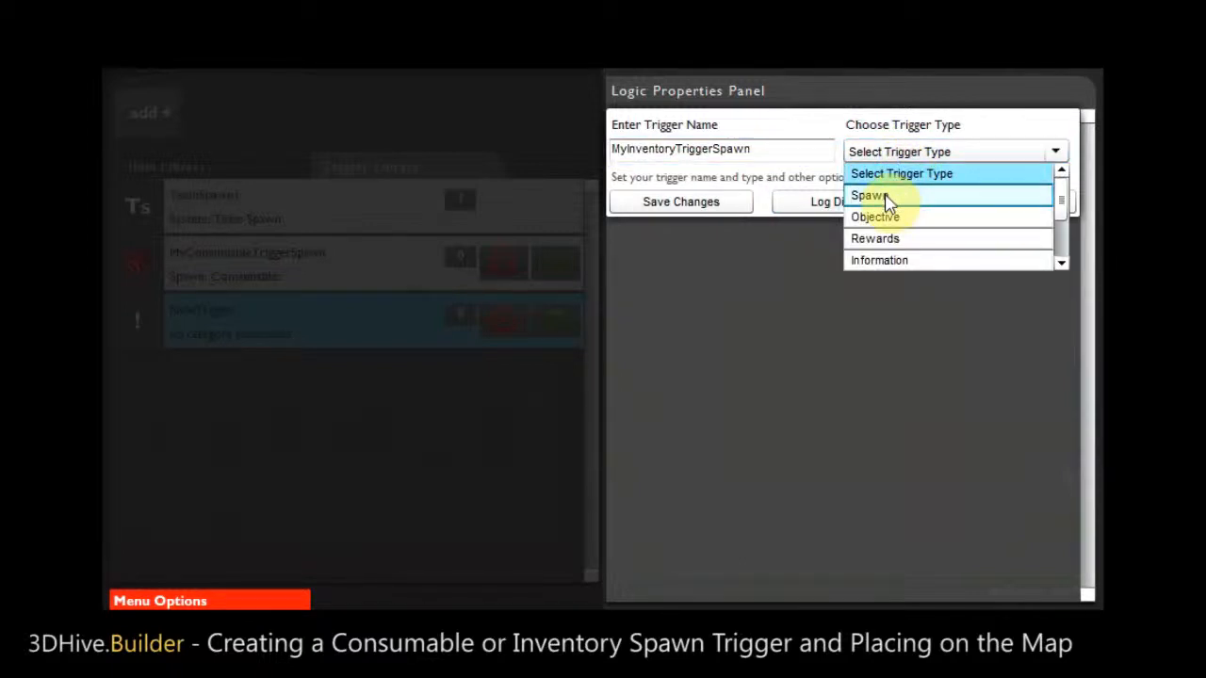
pyautogui.click(885, 198)
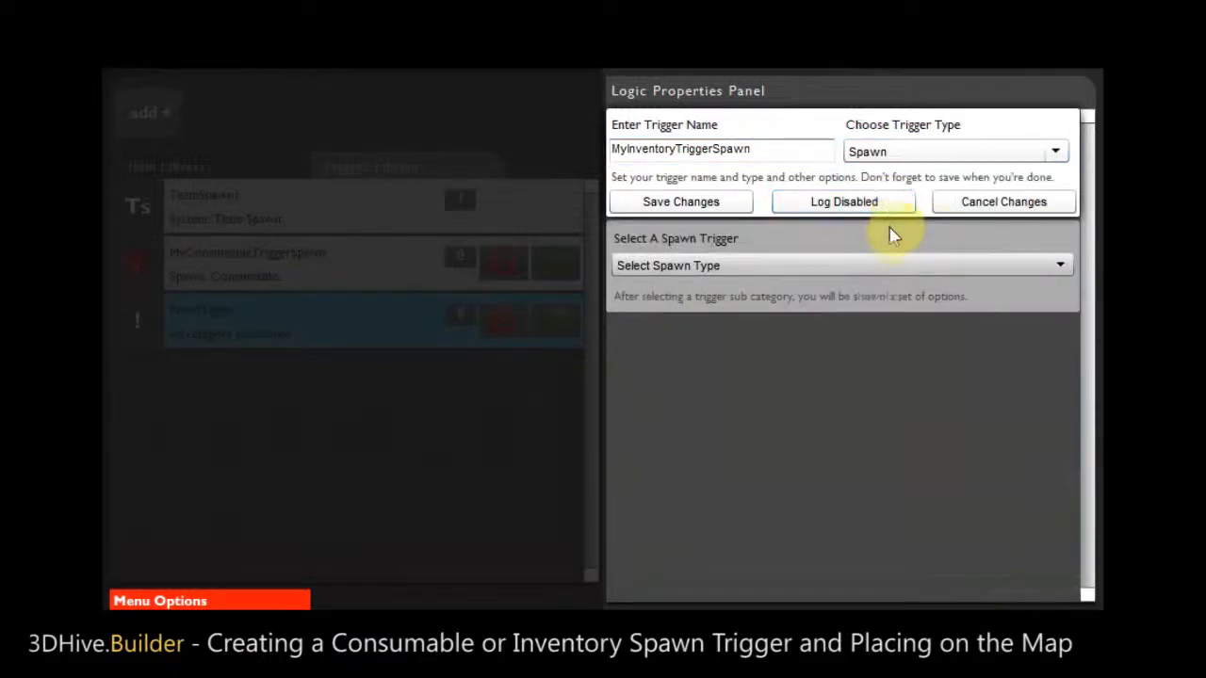
pyautogui.click(704, 267)
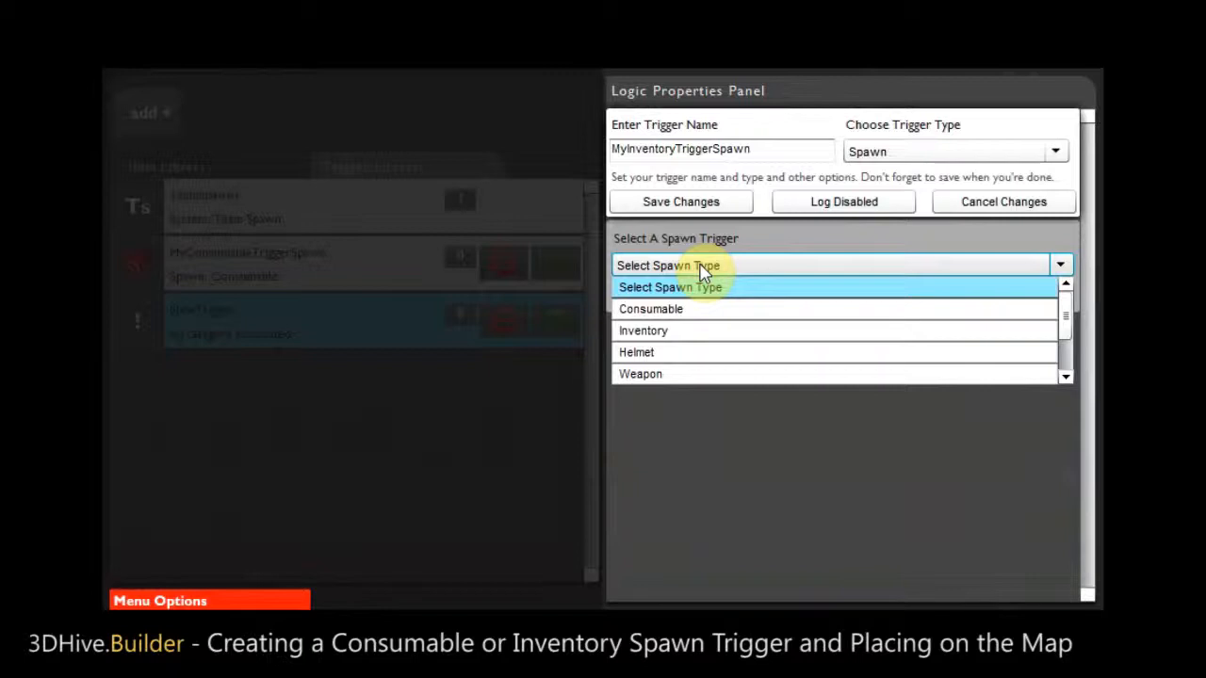
pyautogui.click(660, 330)
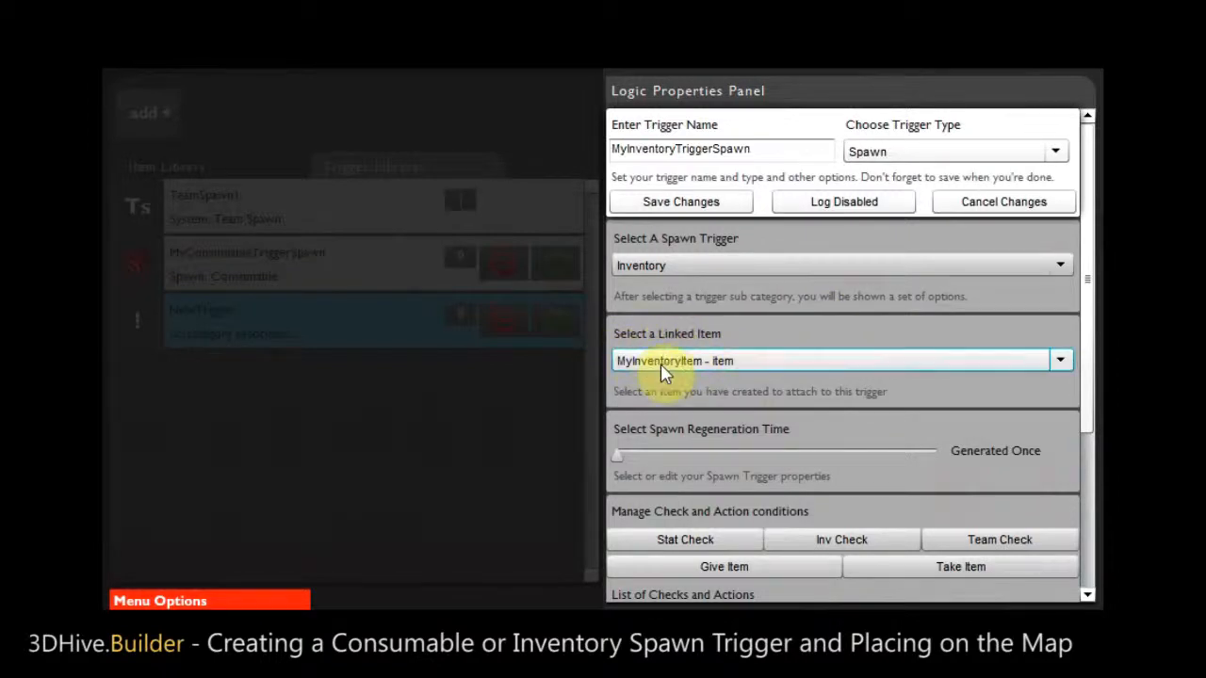
# - Set the inventory trigger's spawn regeneration time to 10 and save the trigger
pyautogui.moveTo(1088, 273); pyautogui.dragTo(1014, 331)
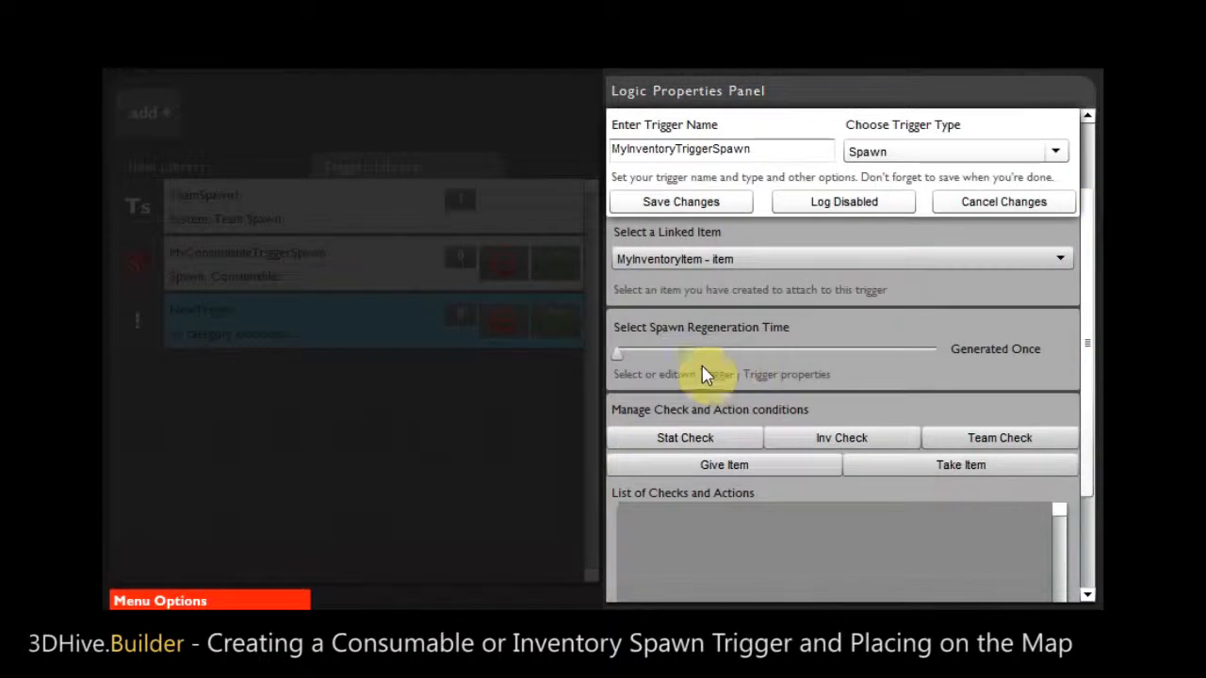
pyautogui.moveTo(621, 358); pyautogui.dragTo(628, 358)
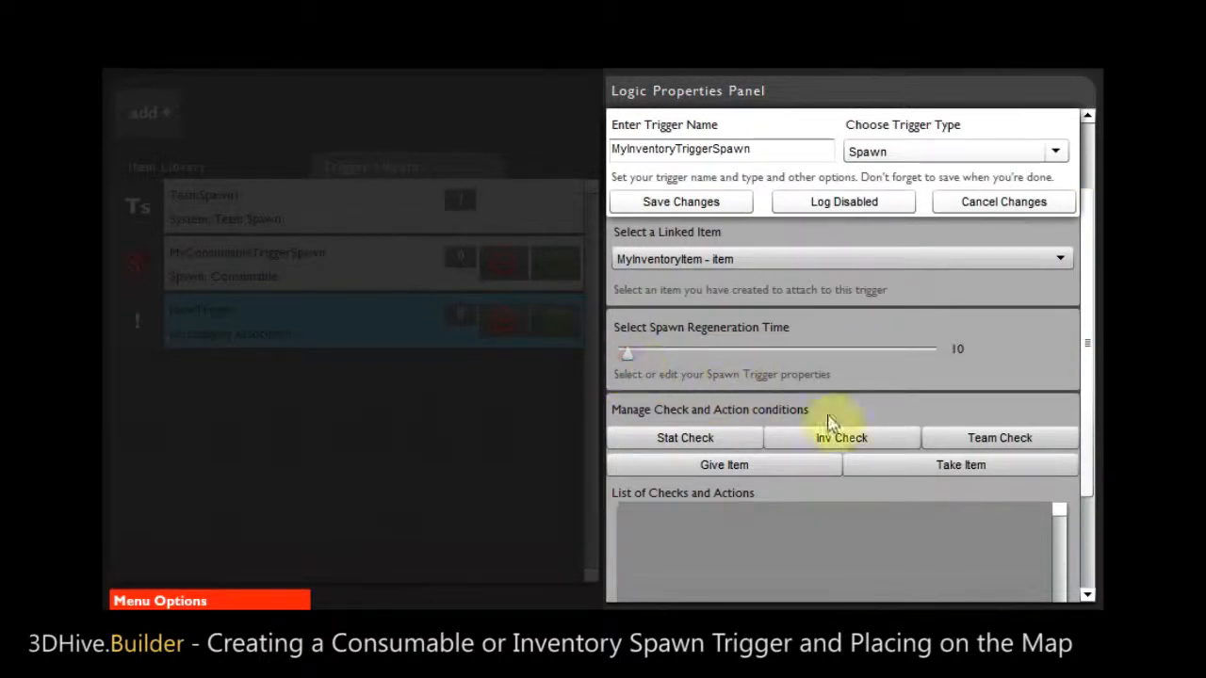
pyautogui.moveTo(1087, 301); pyautogui.dragTo(1095, 221)
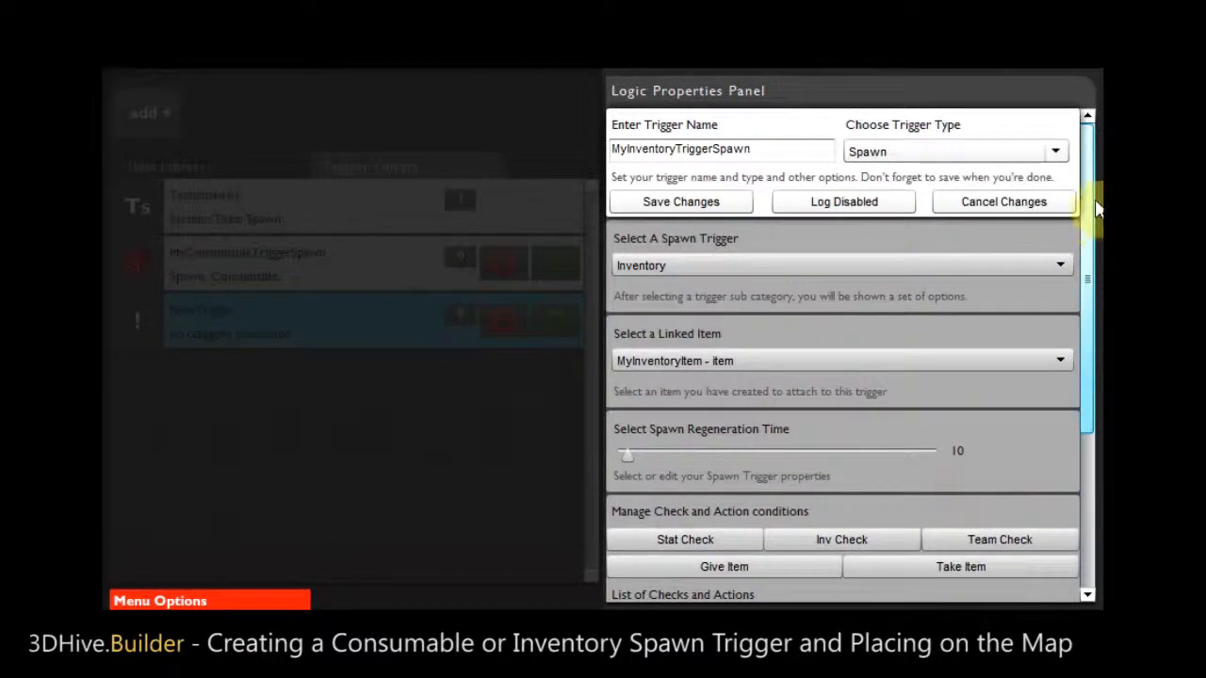
pyautogui.click(680, 202)
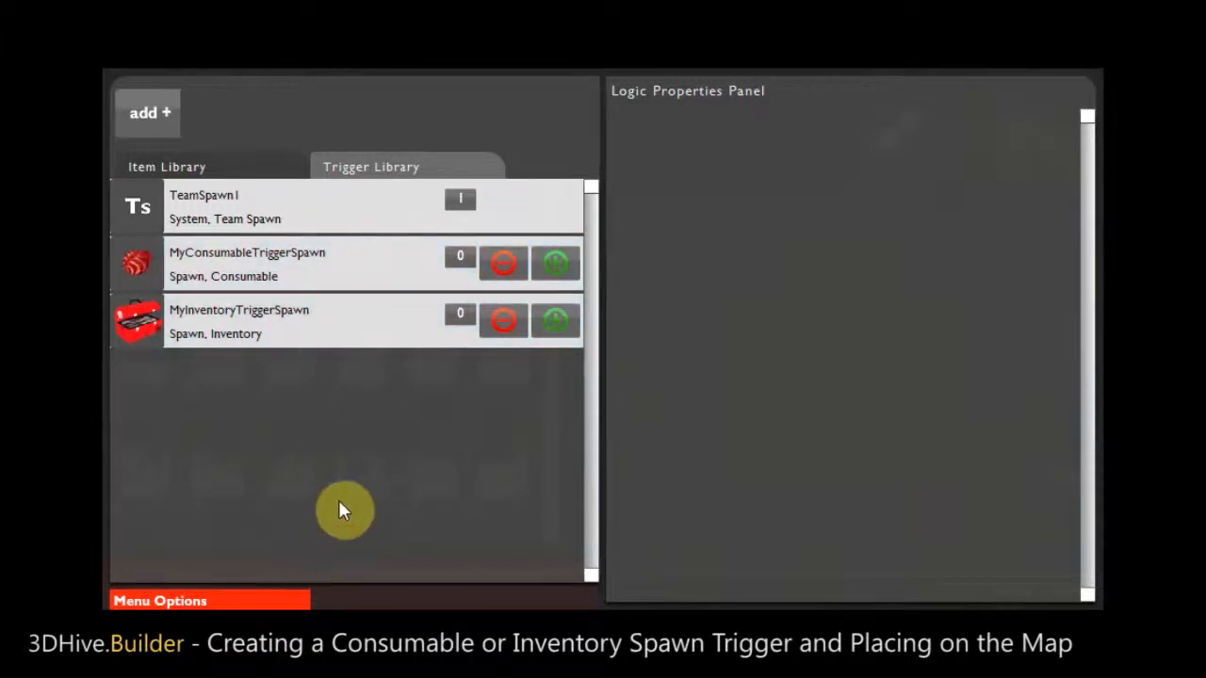
# - Return to the map editor and show the list of triggers available for placement beside the orange map tile
pyautogui.click(227, 601)
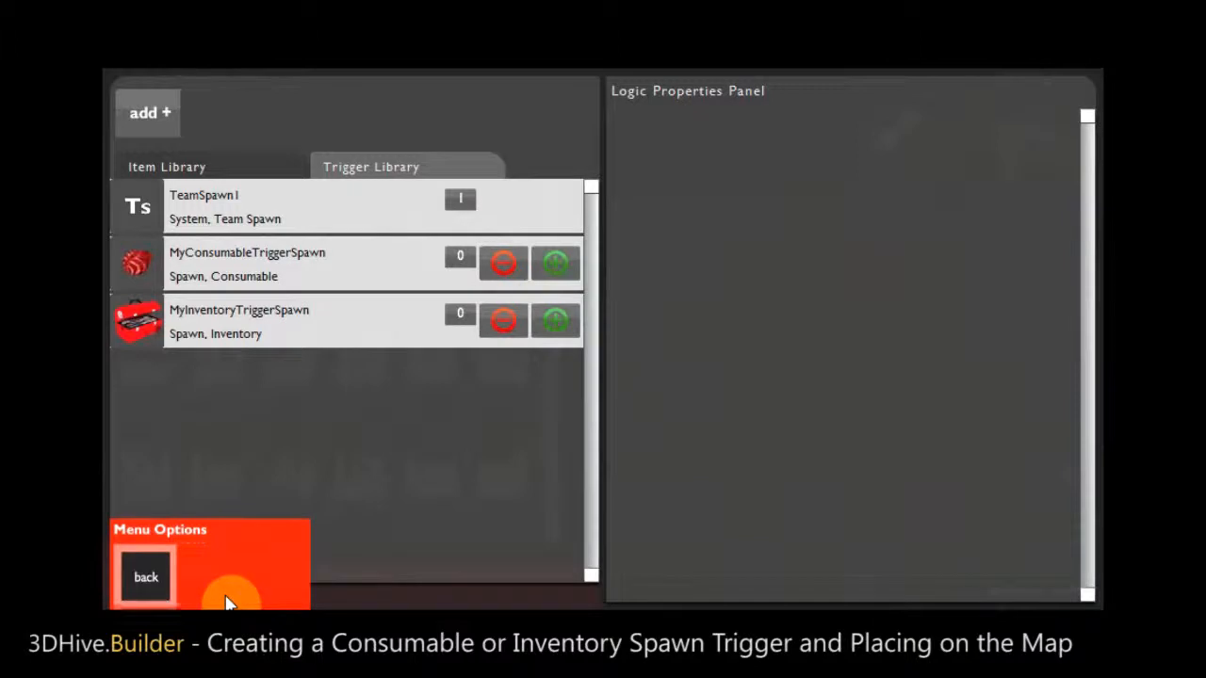
pyautogui.click(155, 574)
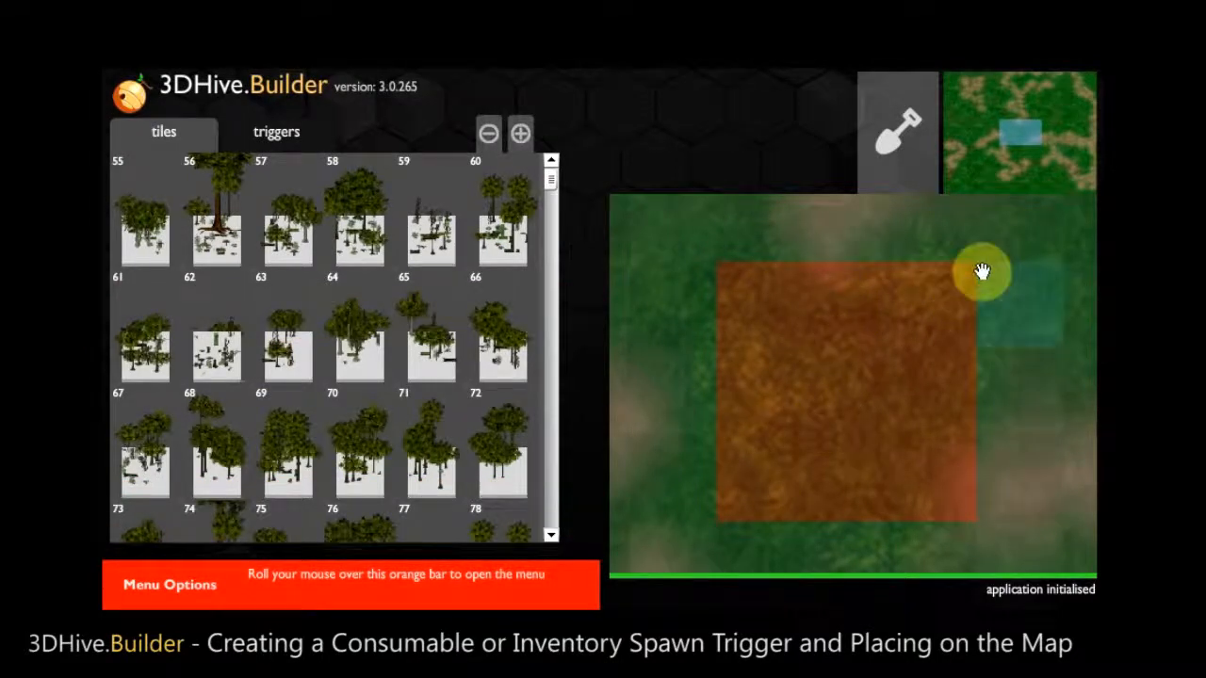
pyautogui.click(1032, 139)
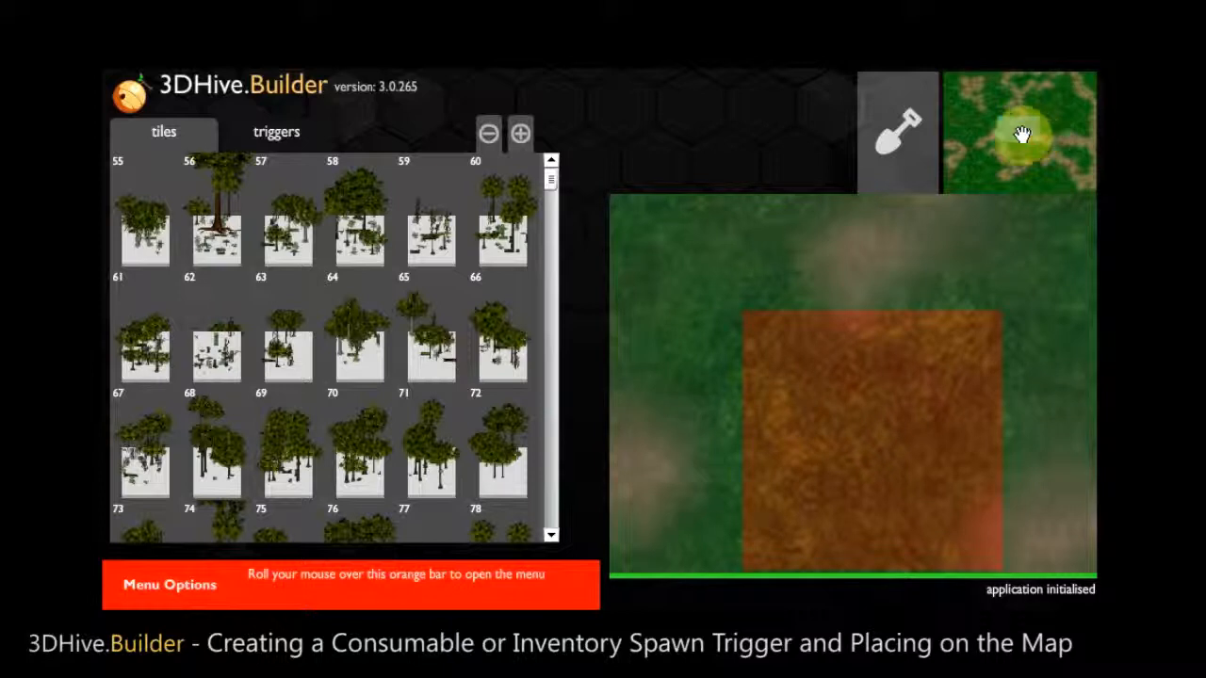
pyautogui.click(272, 142)
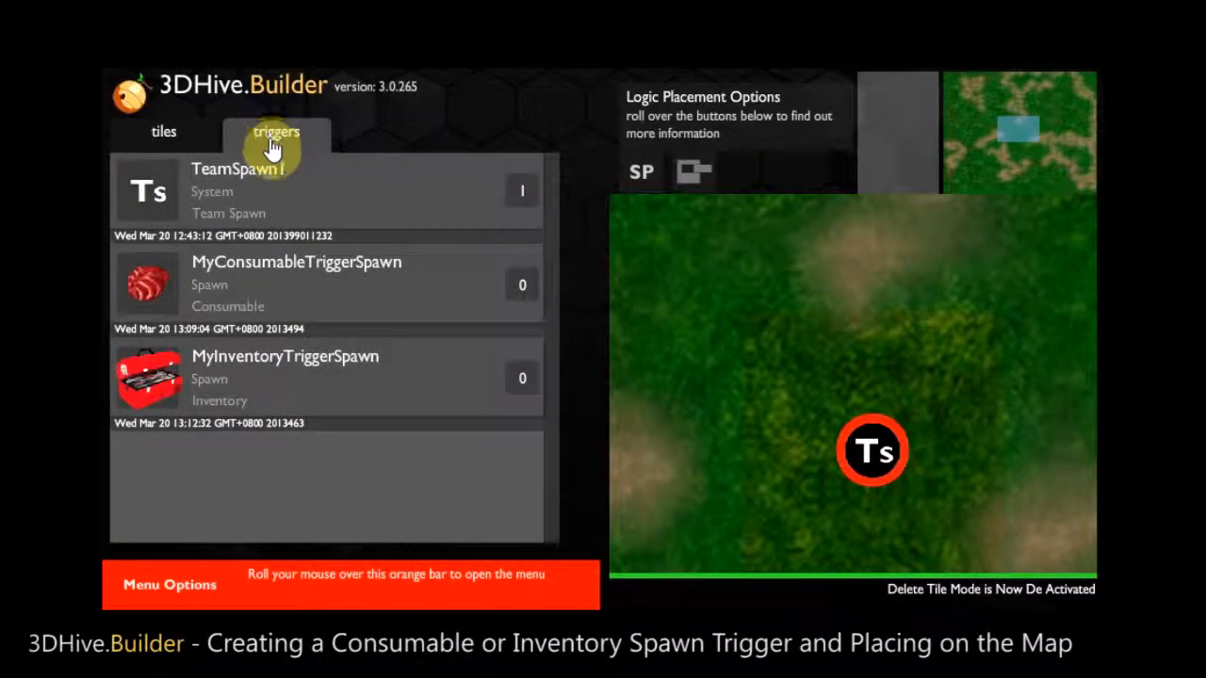
# - Place three MyConsumableTriggerSpawn triggers on the map in a diagonal line running up and left from the team spawn
pyautogui.click(291, 267)
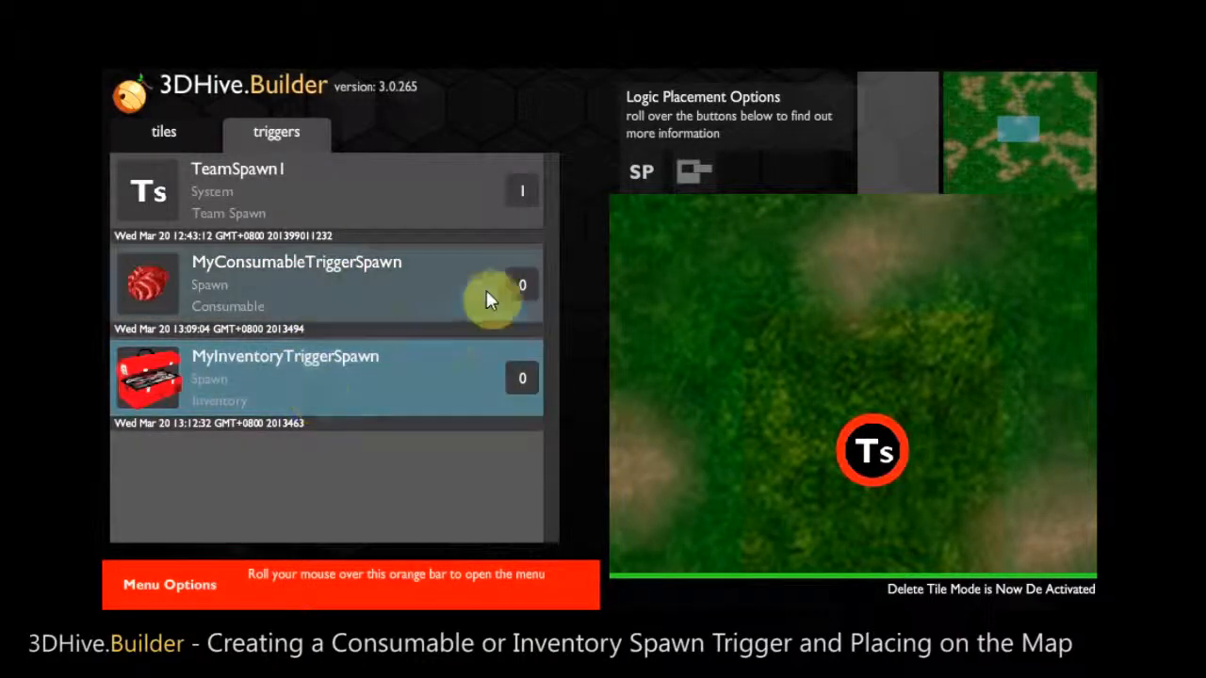
pyautogui.click(382, 300)
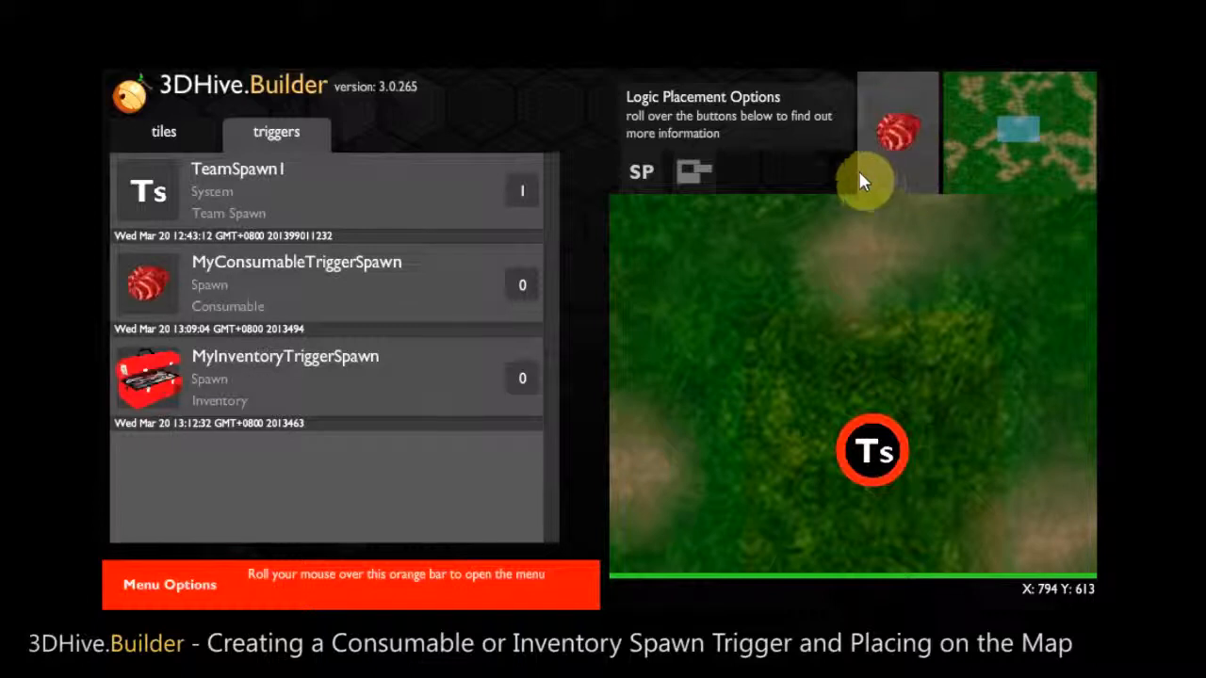
pyautogui.click(820, 405)
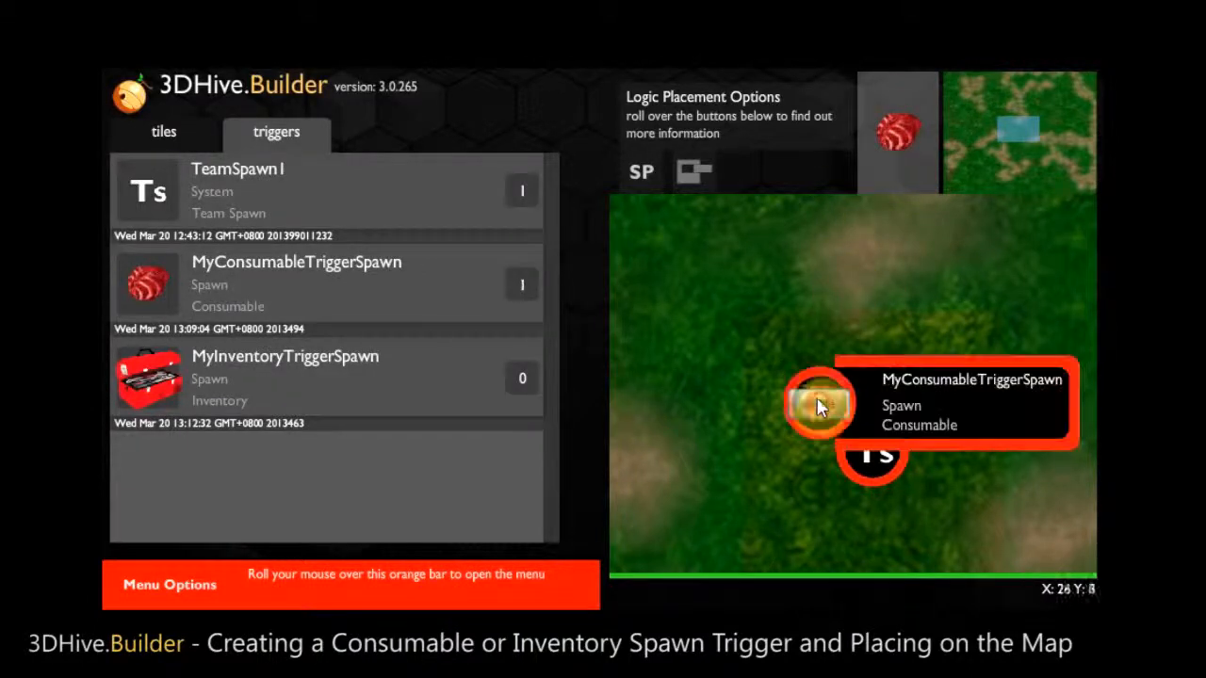
pyautogui.click(779, 347)
pyautogui.click(741, 295)
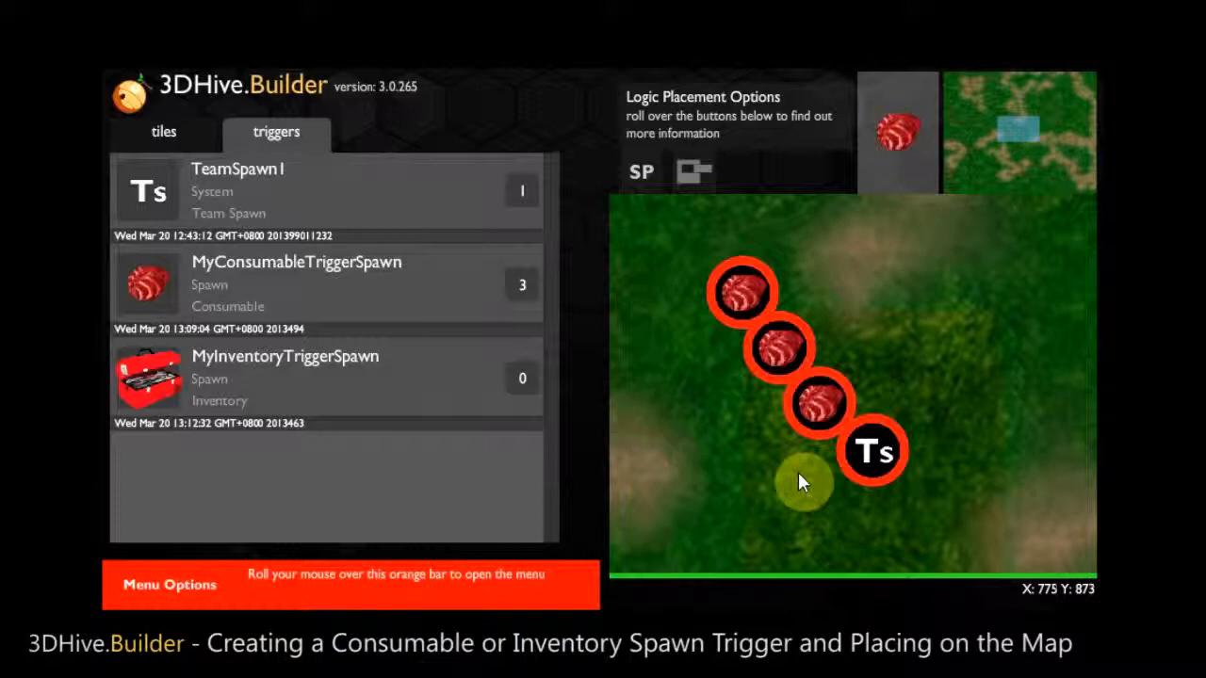
# - Place three MyInventoryTriggerSpawn triggers on the map in a line running up and right from the team spawn
pyautogui.click(329, 374)
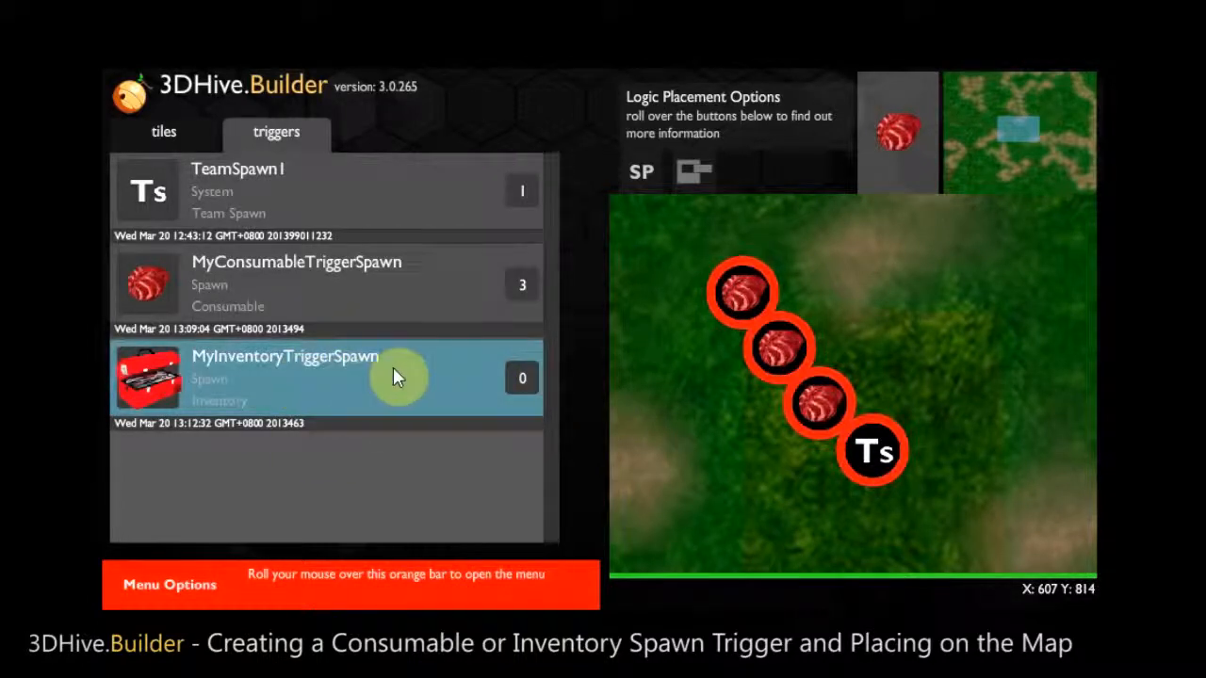
pyautogui.click(301, 371)
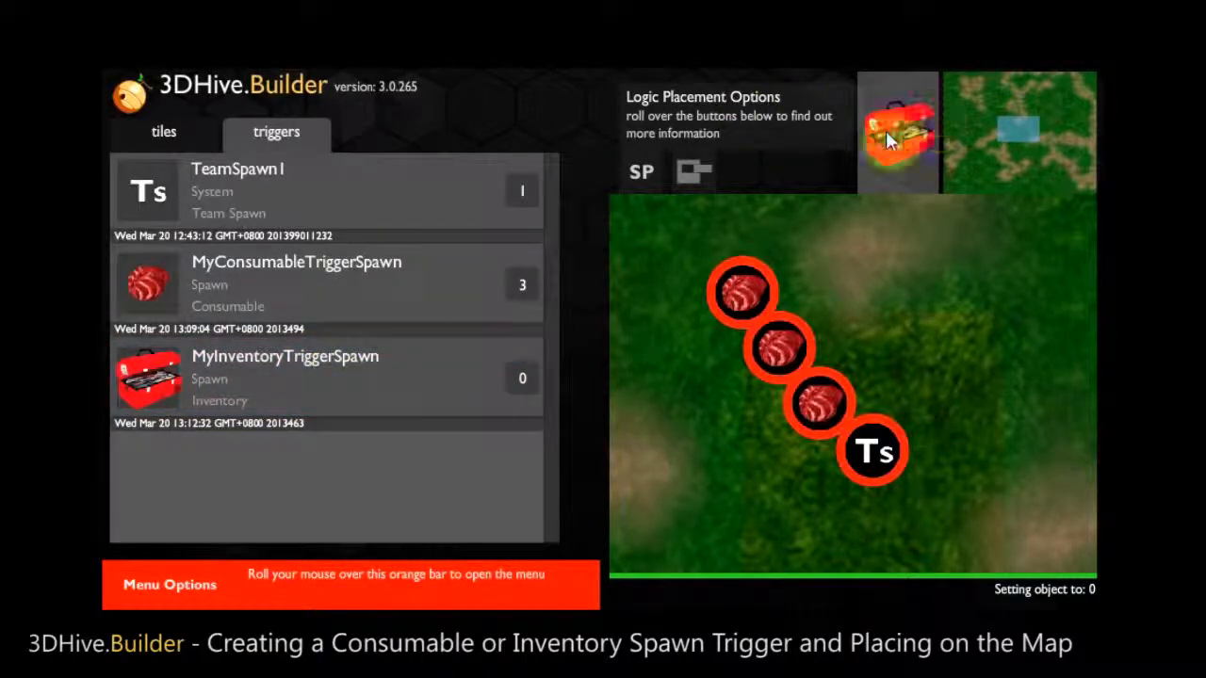
pyautogui.click(903, 398)
pyautogui.click(932, 325)
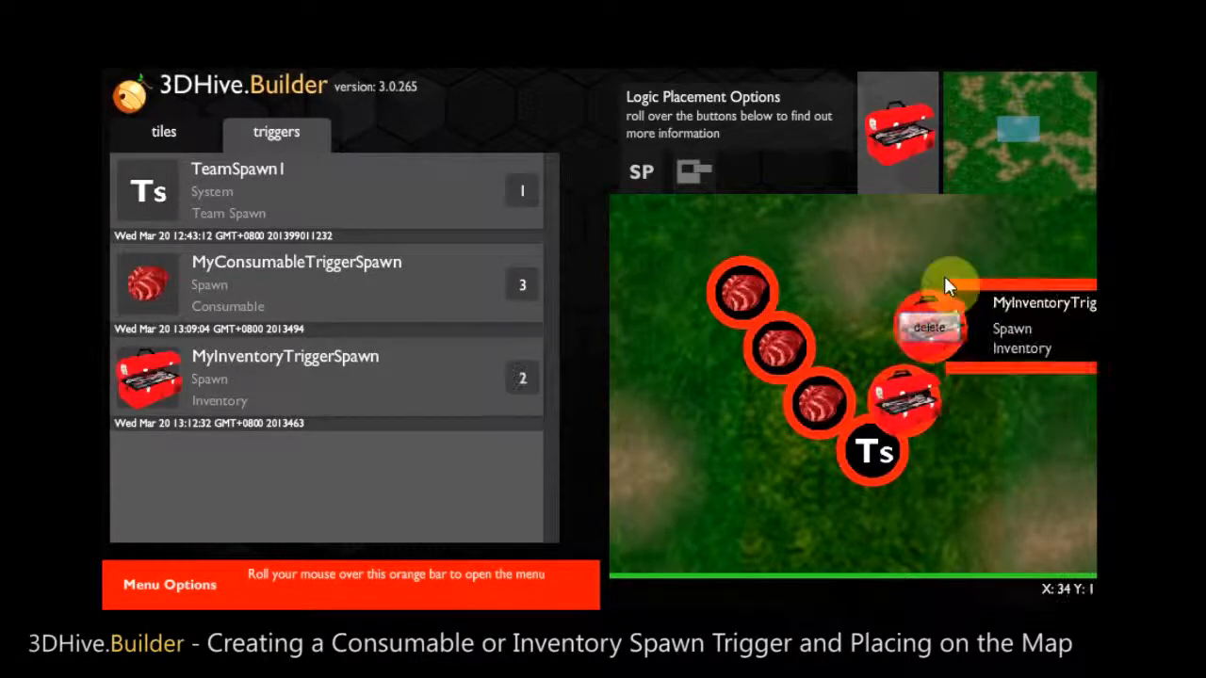
pyautogui.click(951, 249)
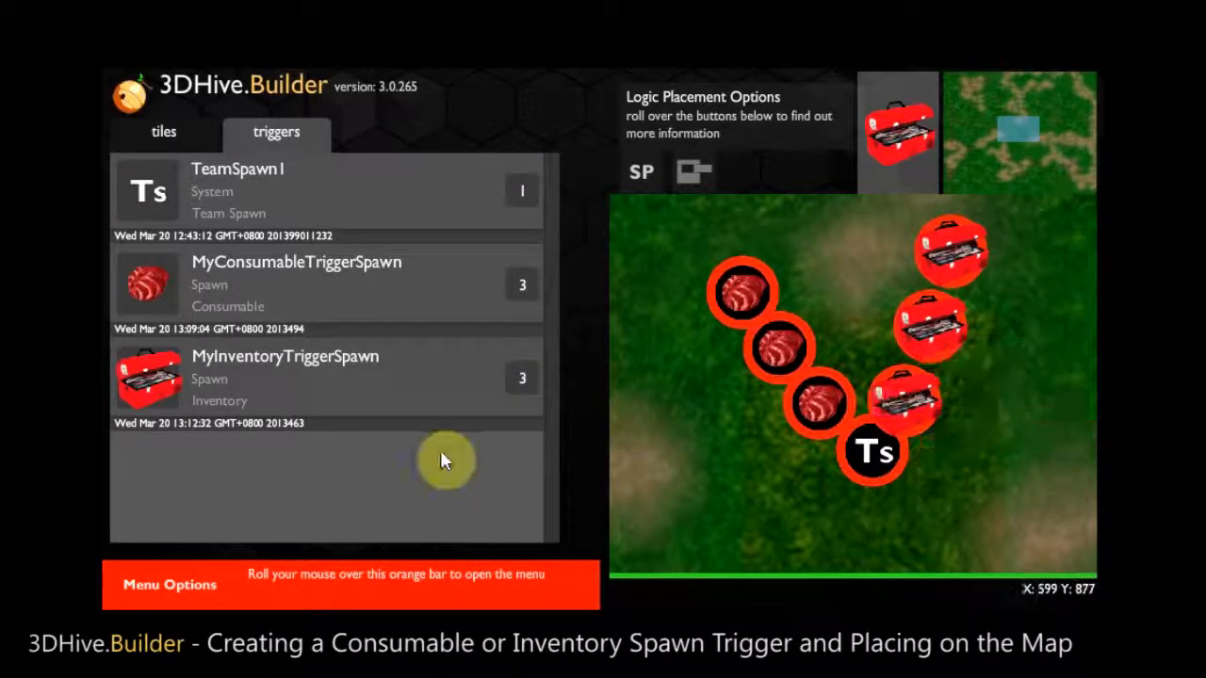